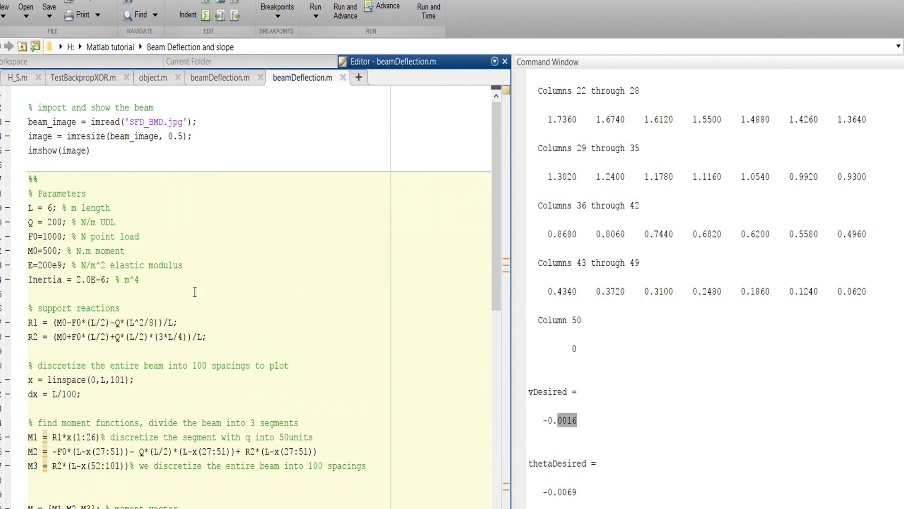
Step: Check the beam problem image, then open Civil Engineering Materials and scroll to the beam solution links
scroll(195, 292, "down", 5)
key("alt+Tab")
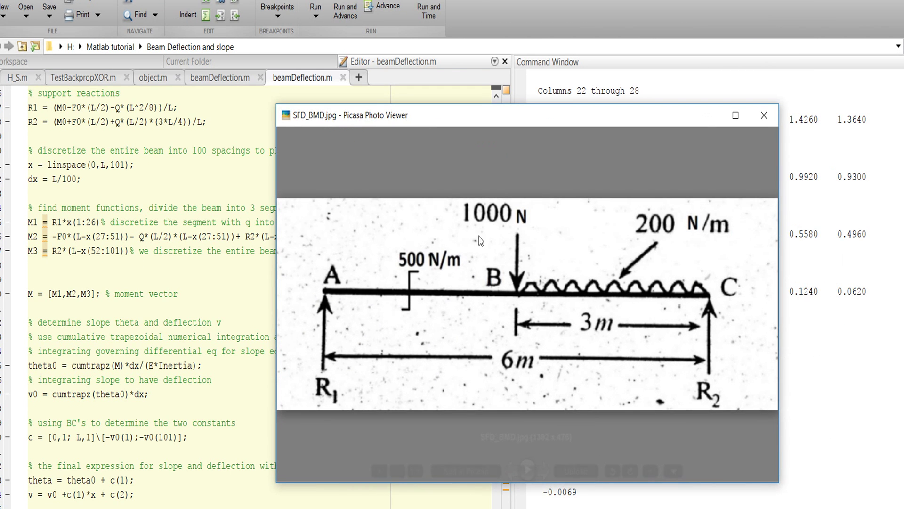
left_click(707, 117)
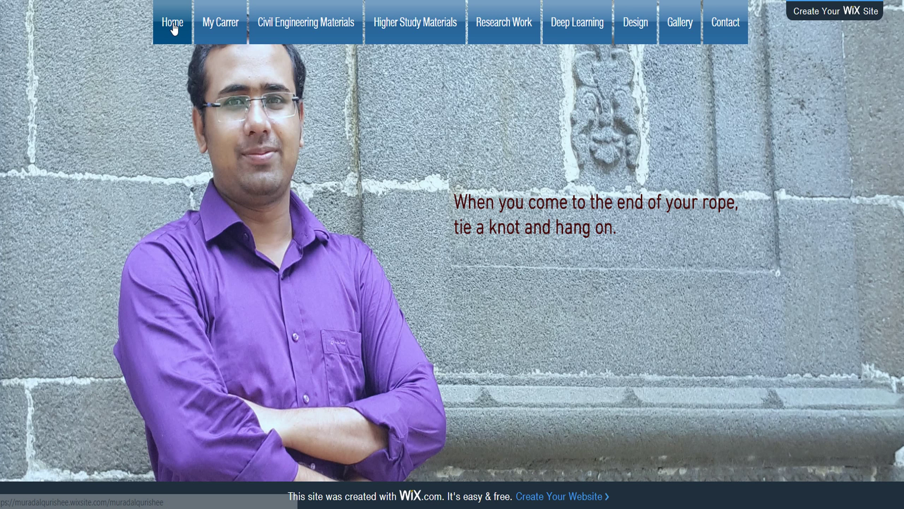
left_click(311, 35)
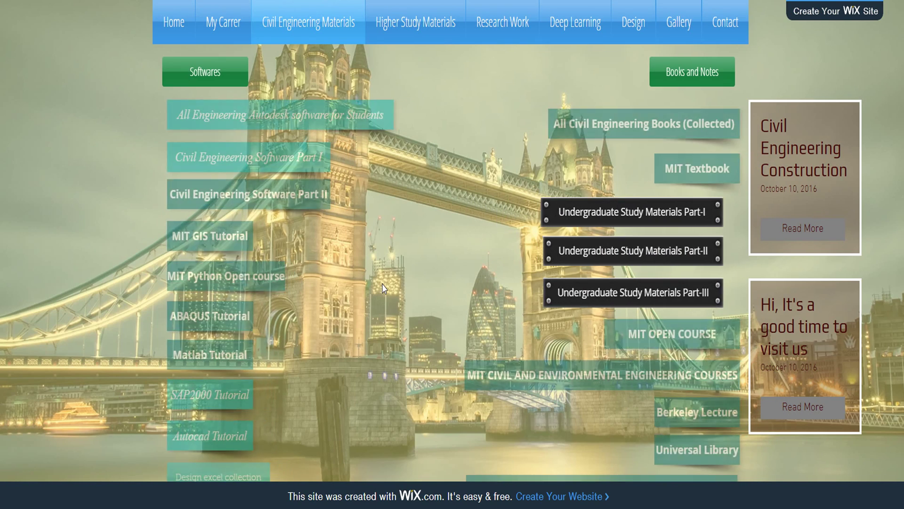
scroll(385, 285, "down", 5)
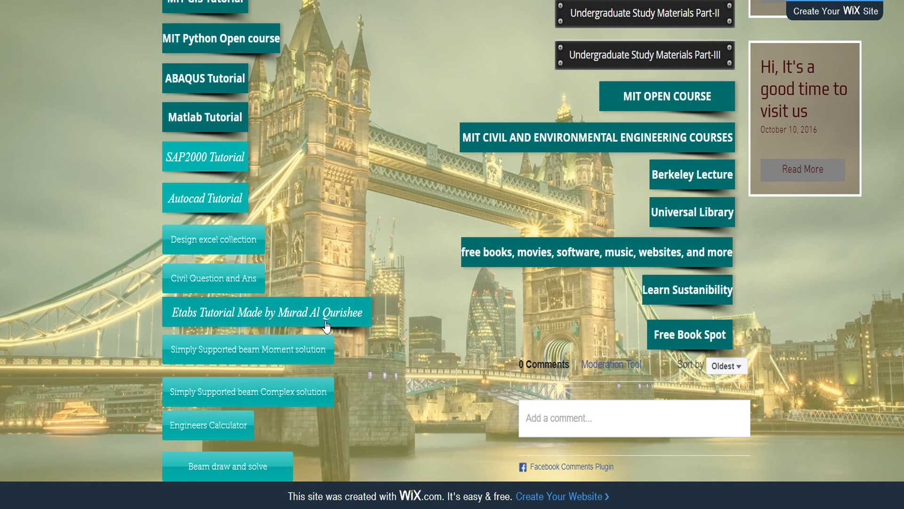
Step: Open the 'Simply Supported beam Moment solution' calculator and scroll to its Input Parameters table
left_click(293, 360)
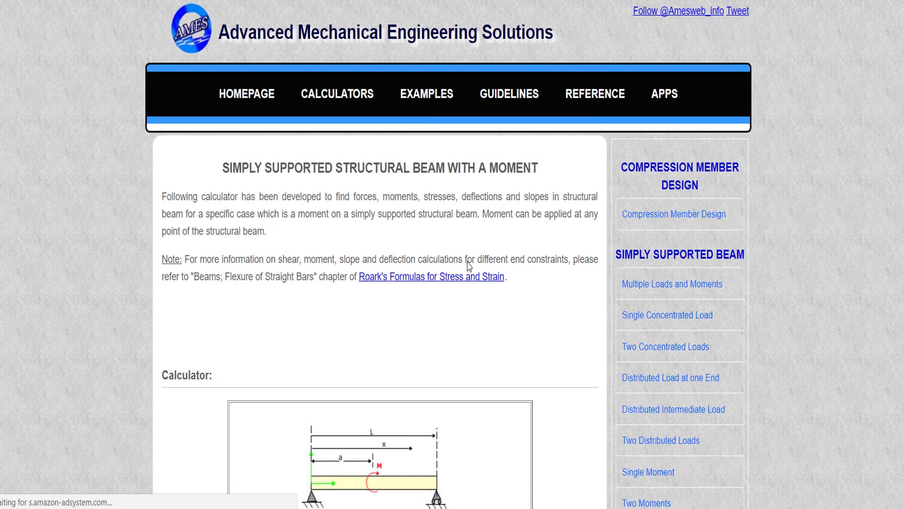
scroll(469, 266, "down", 10)
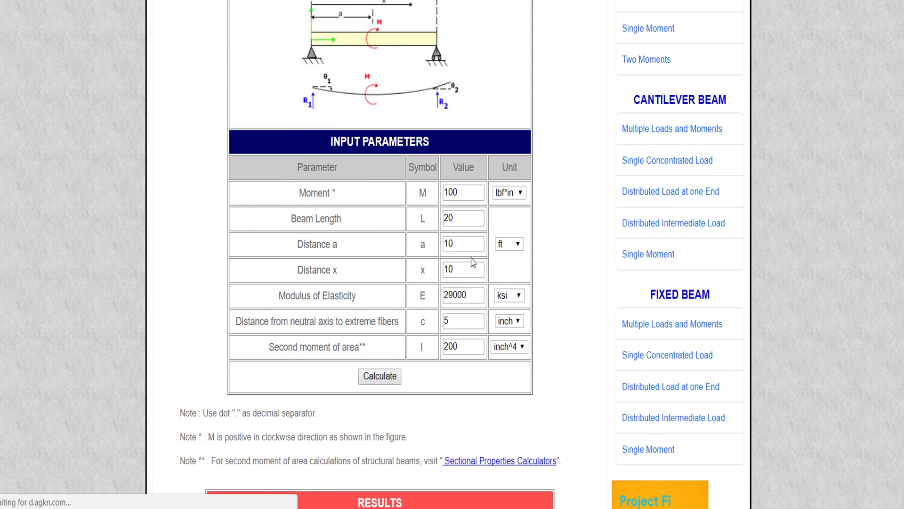
scroll(473, 262, "down", 2)
scroll(473, 263, "up", 3)
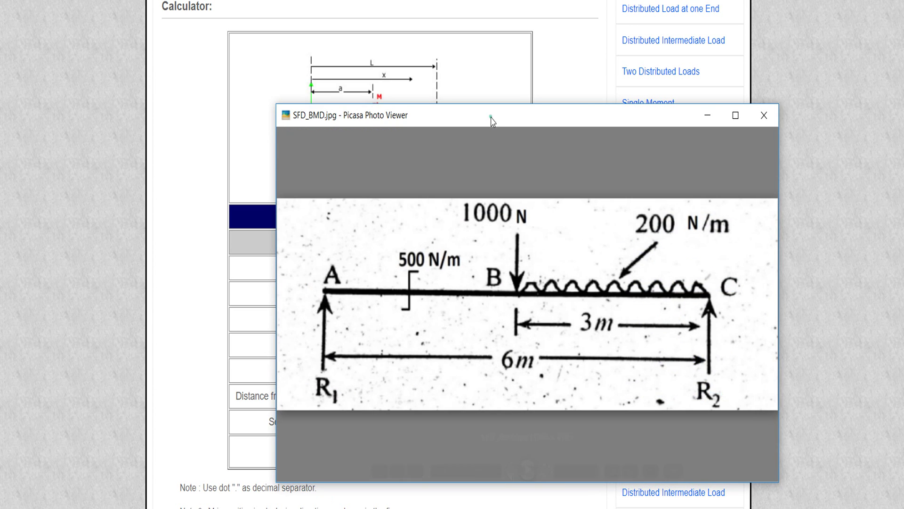
Step: Move the SFD_BMD.jpg beam sketch window aside, next to the calculator's inputs
left_click_drag(490, 117, 686, 41)
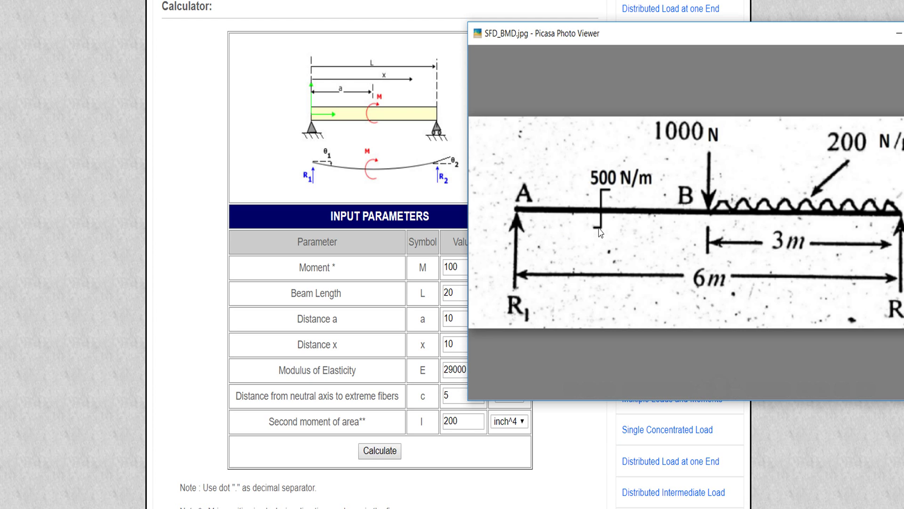
Step: Set the moment to 500 N*m and the beam length to 6
left_click(428, 276)
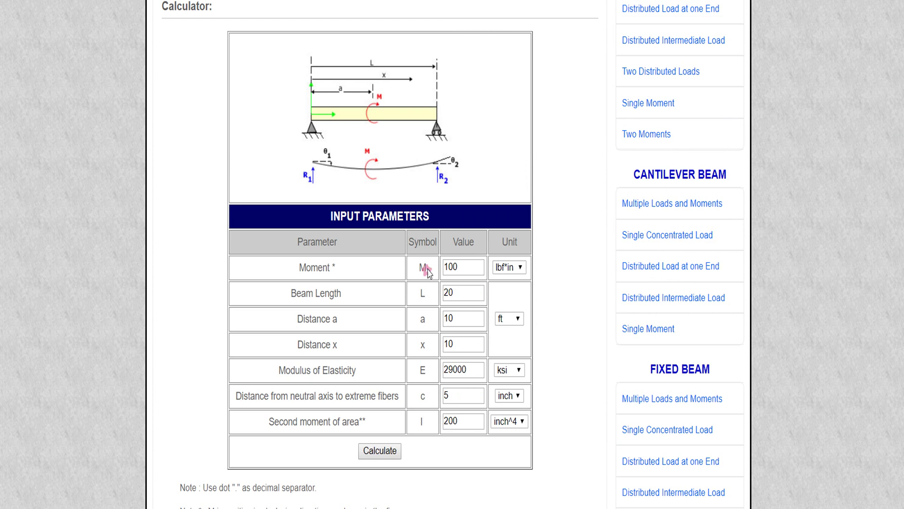
double_click(460, 267)
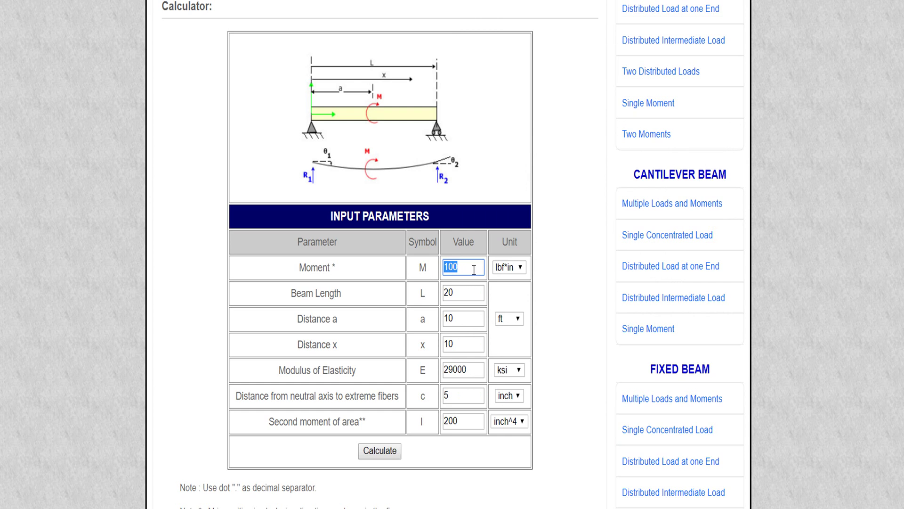
type("3")
left_click(520, 267)
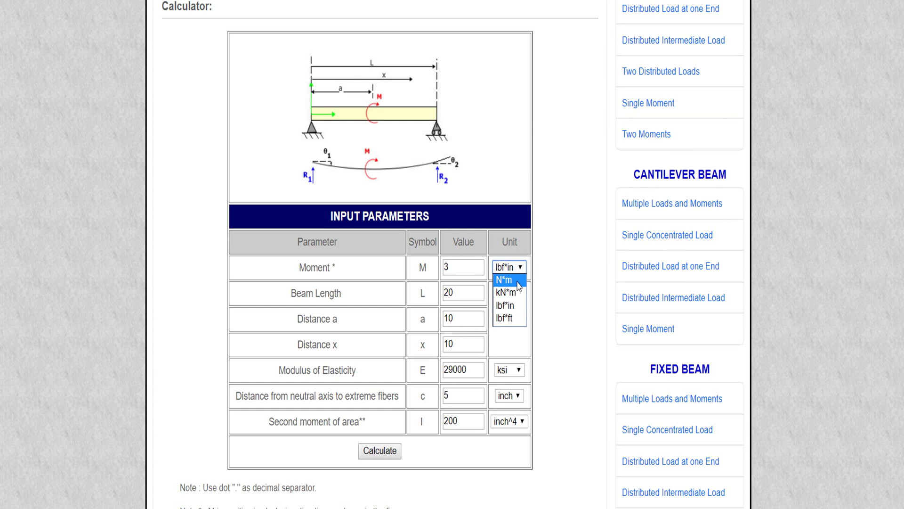
left_click(509, 280)
double_click(460, 293)
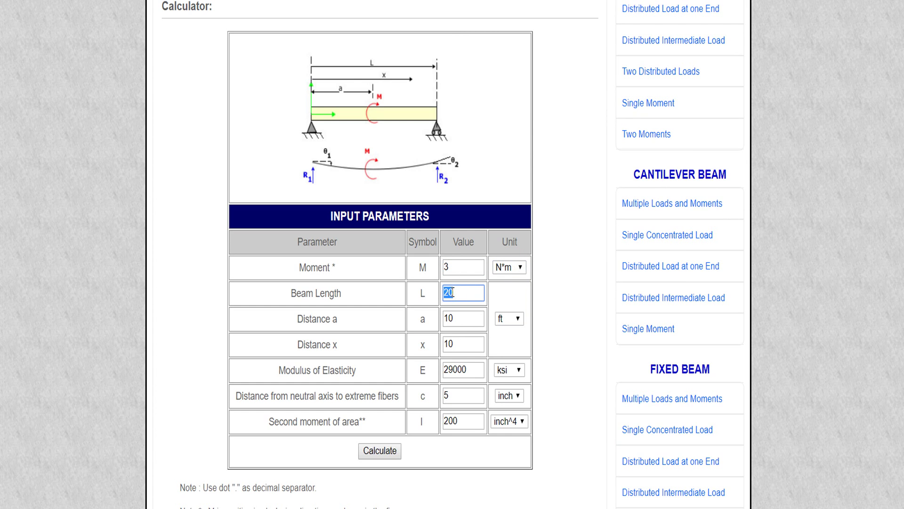
type("6")
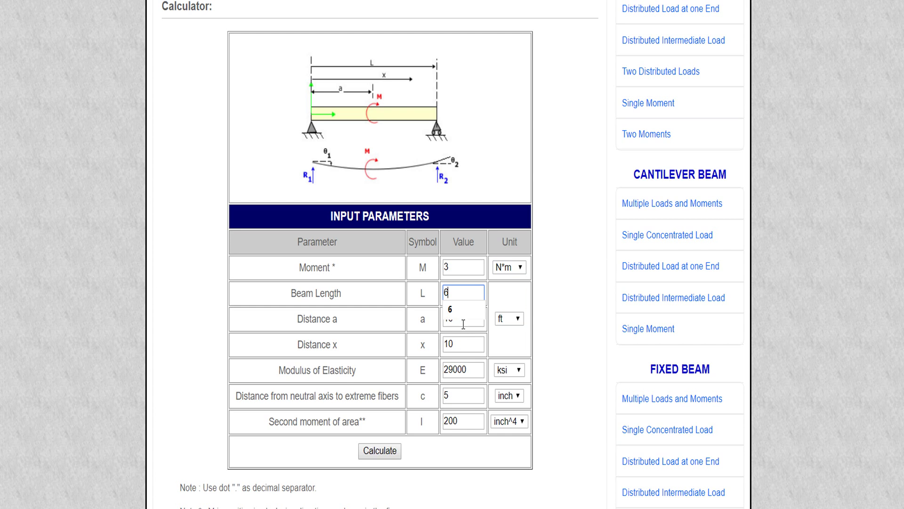
Step: Set Distance a to 3, with the length units in metres
left_click(462, 318)
double_click(456, 317)
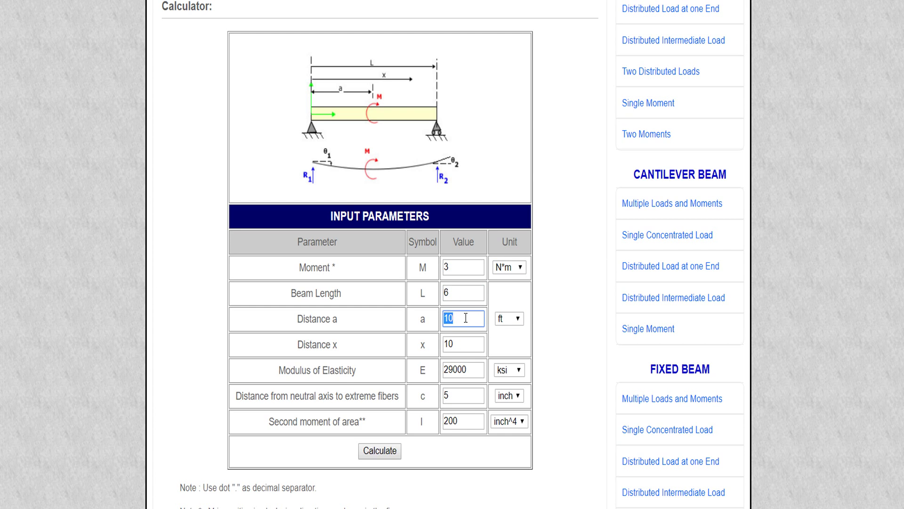
double_click(453, 266)
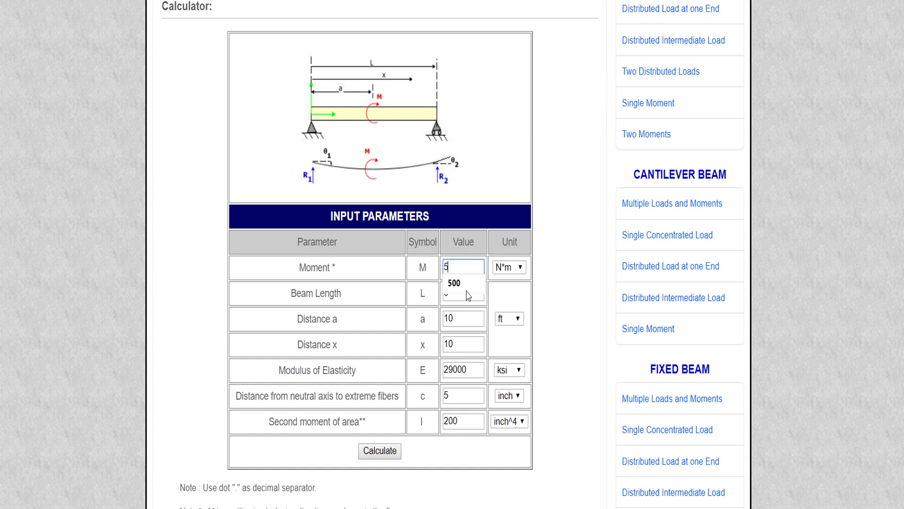
double_click(462, 318)
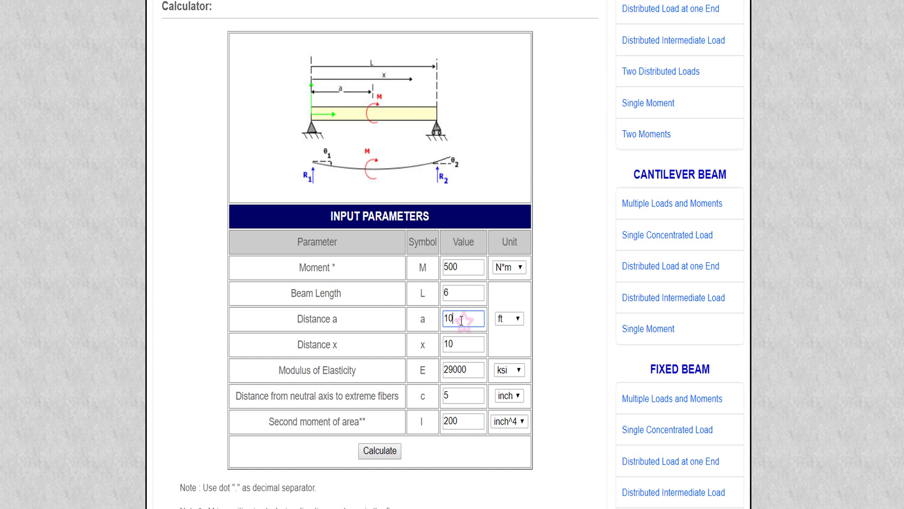
type("3")
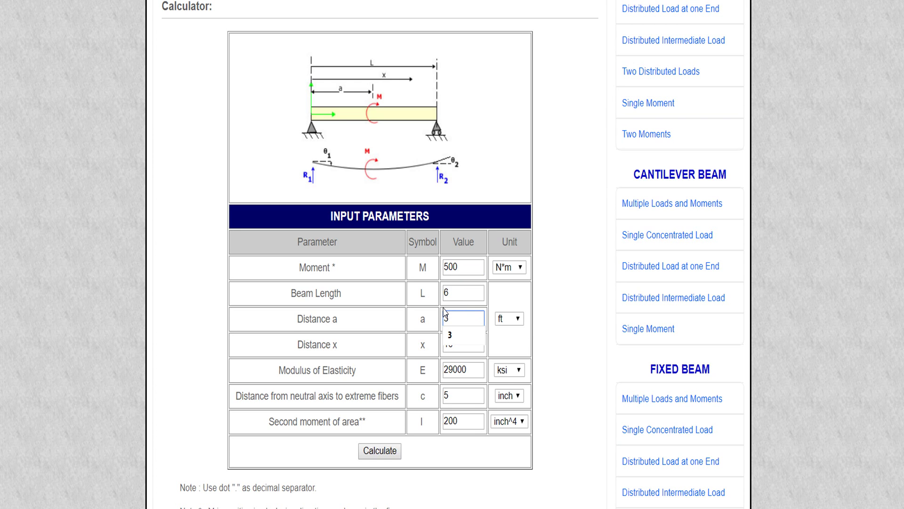
left_click(510, 319)
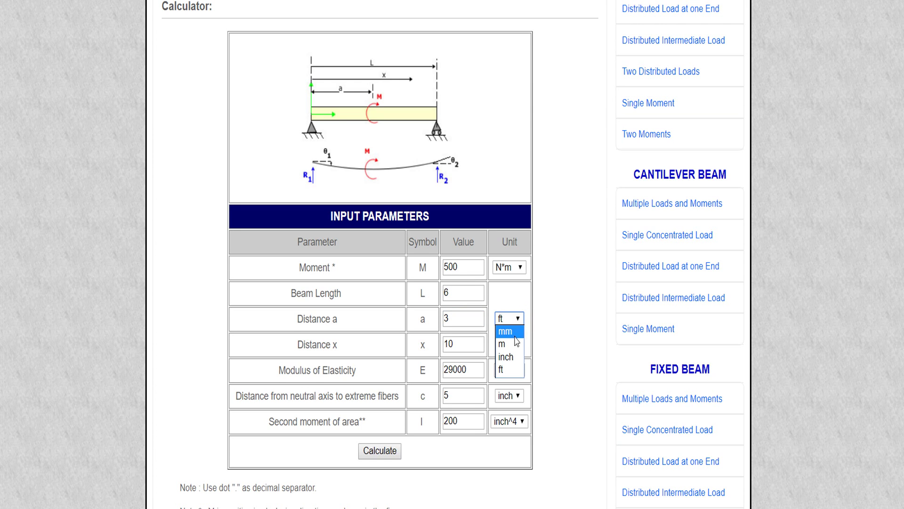
left_click(512, 345)
Step: Set Distance x to 4 and the modulus of elasticity to 200 GPa
scroll(482, 298, "down", 2)
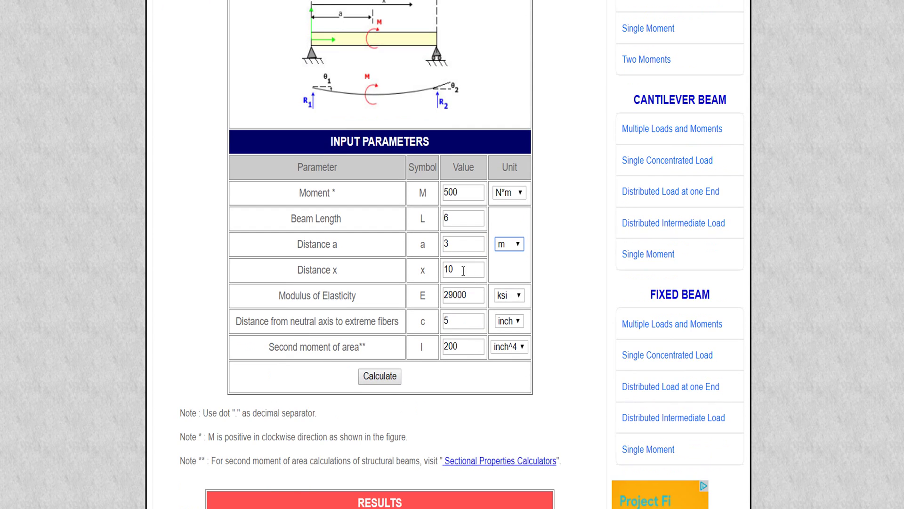
left_click_drag(463, 271, 430, 265)
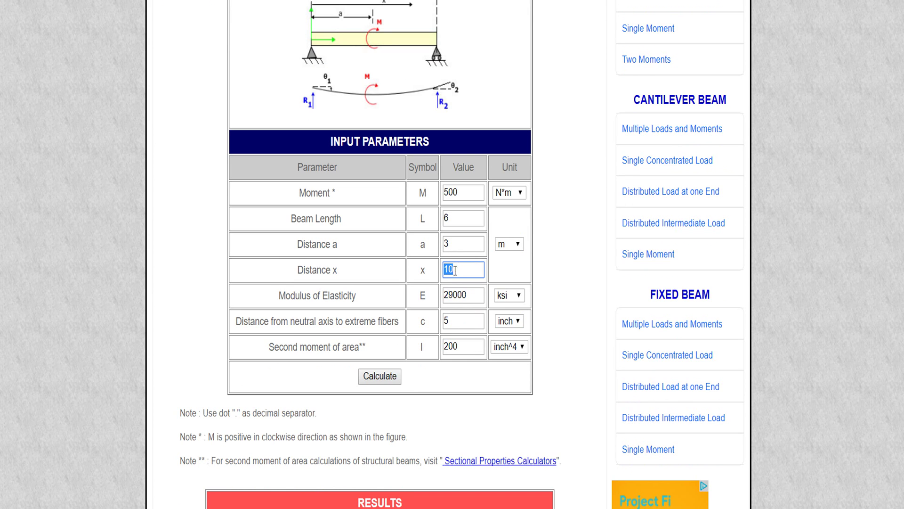
type("4")
left_click(541, 269)
double_click(471, 295)
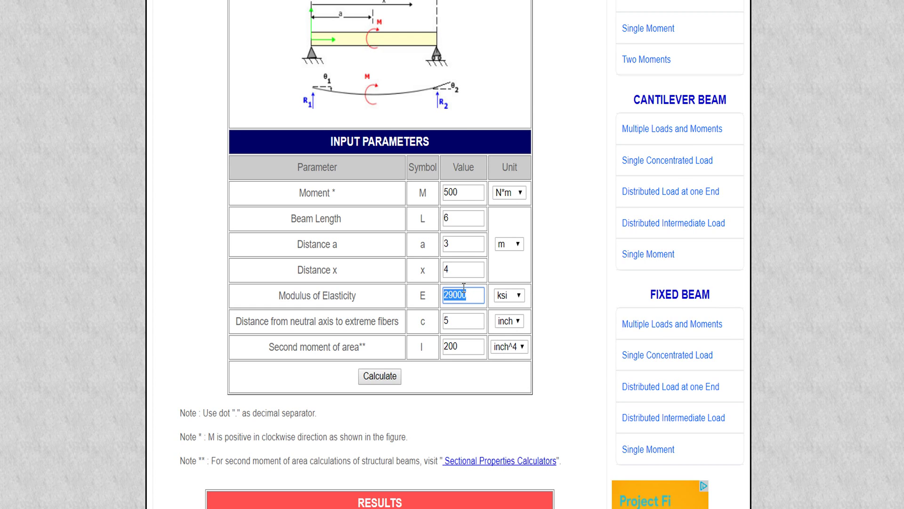
type("2")
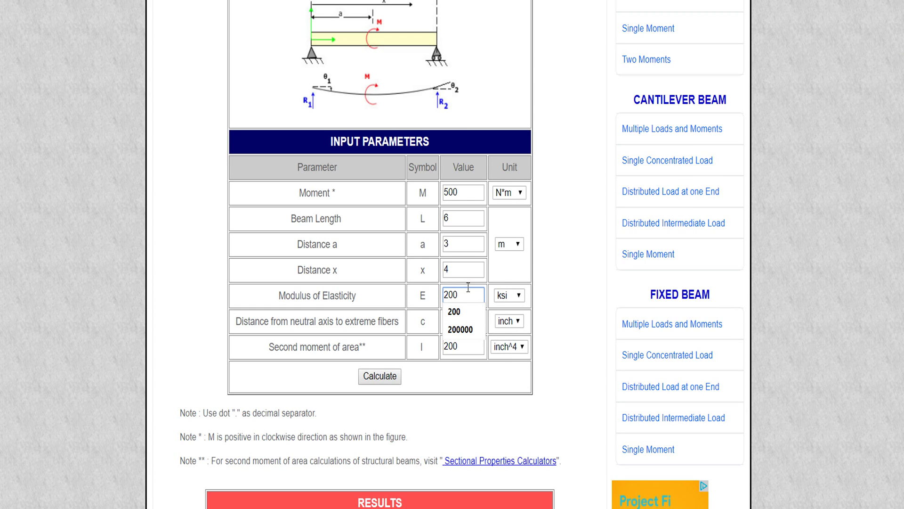
left_click(509, 295)
left_click(506, 307)
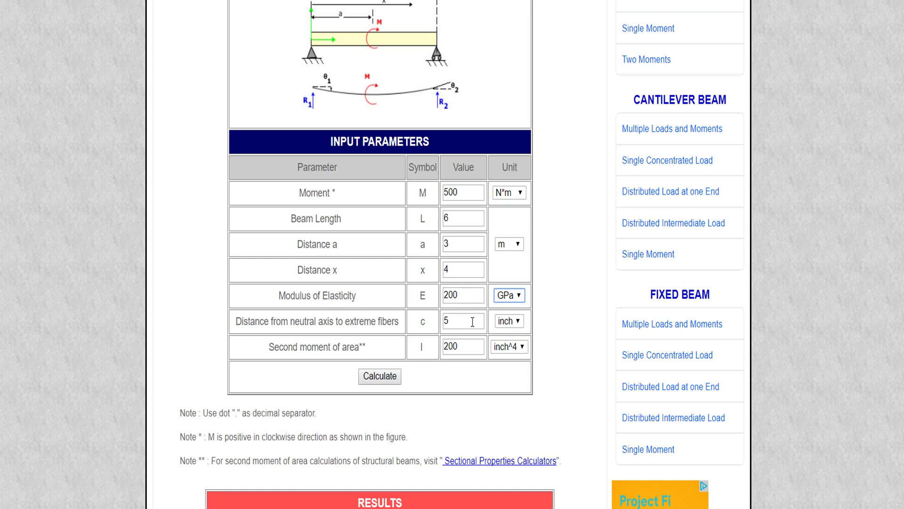
Step: Set c to 3 and the second moment of area to 200 cm^4
left_click(465, 321)
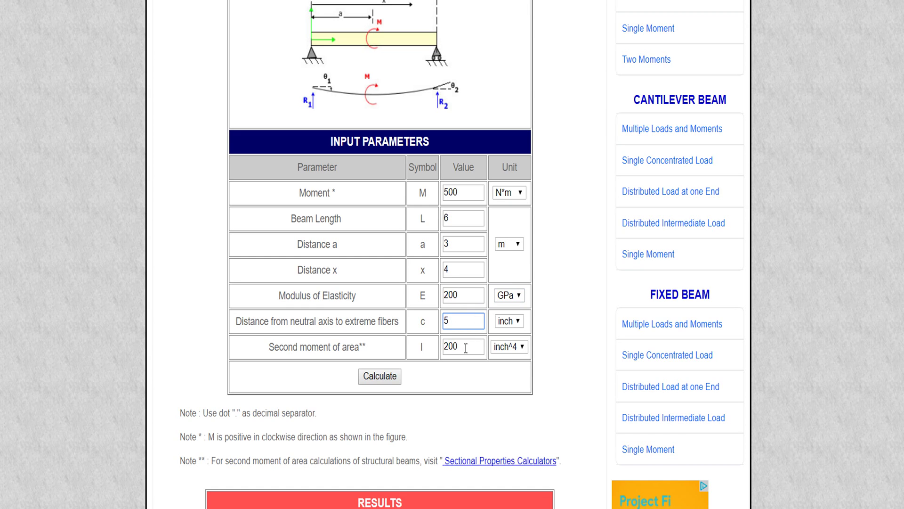
double_click(453, 316)
type("3")
left_click(466, 349)
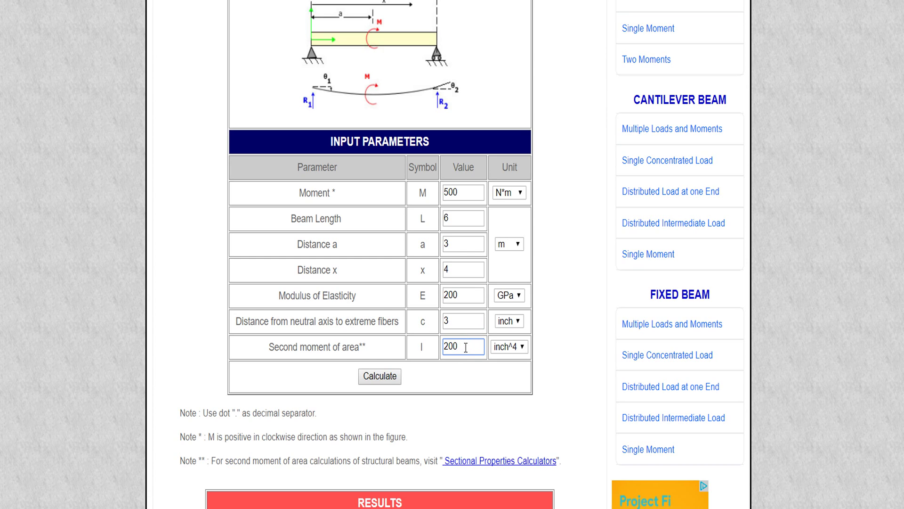
left_click(511, 347)
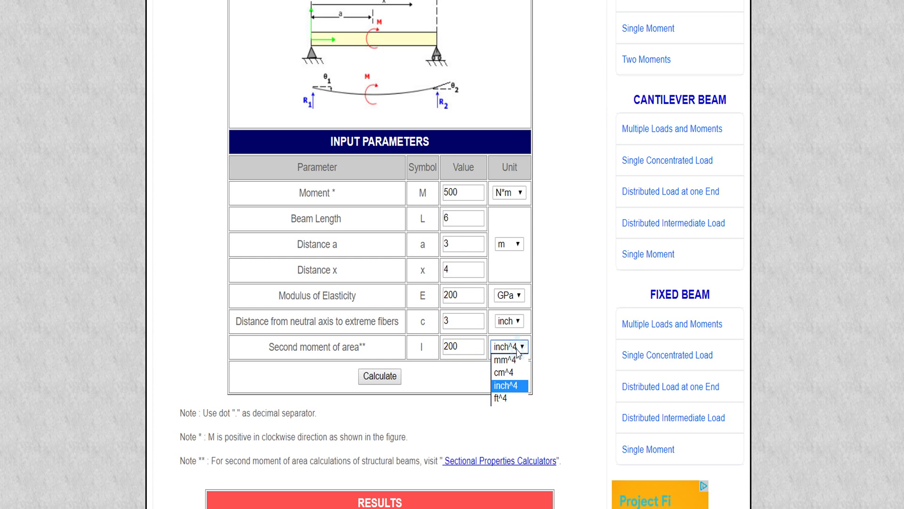
left_click(514, 374)
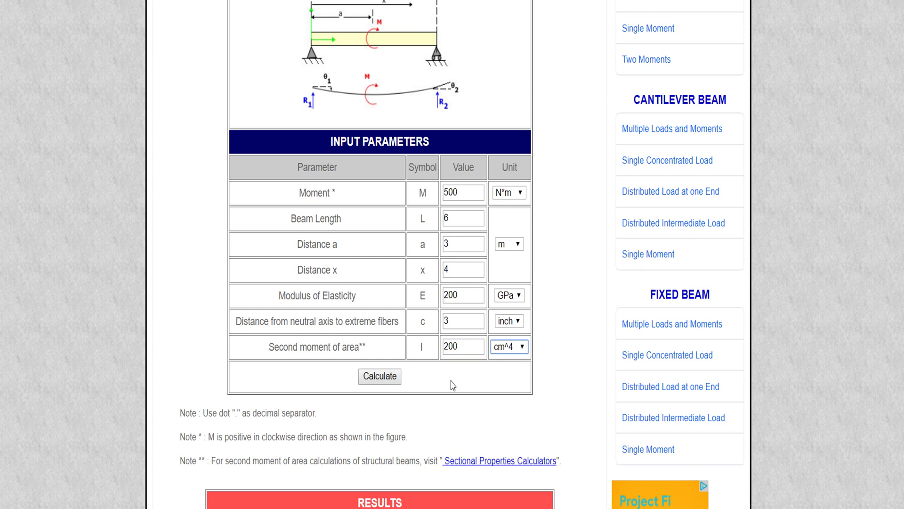
Step: Calculate, then set result units to N, N*m, radians, mm and MPa
left_click(386, 375)
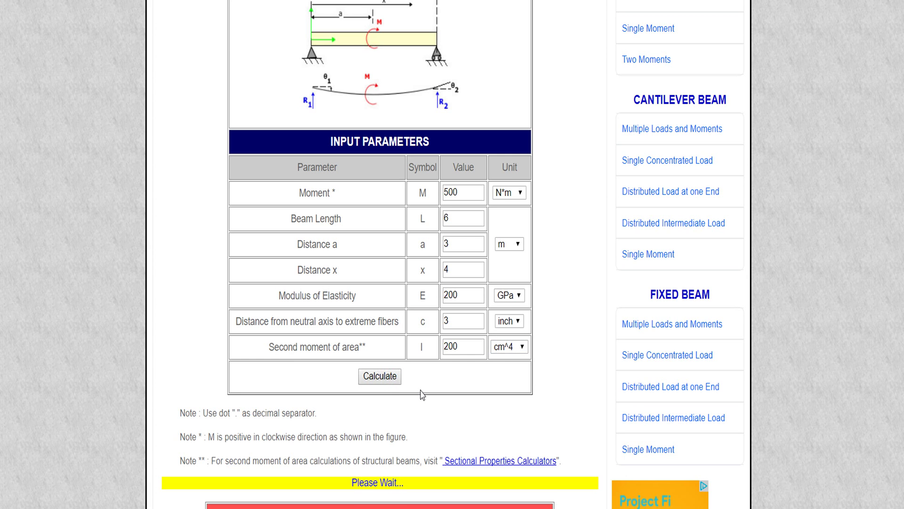
scroll(422, 395, "down", 10)
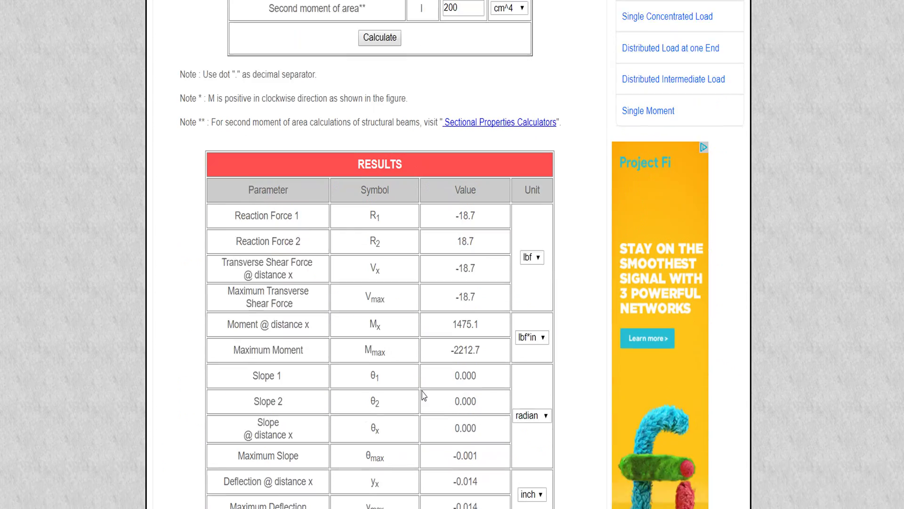
left_click(538, 150)
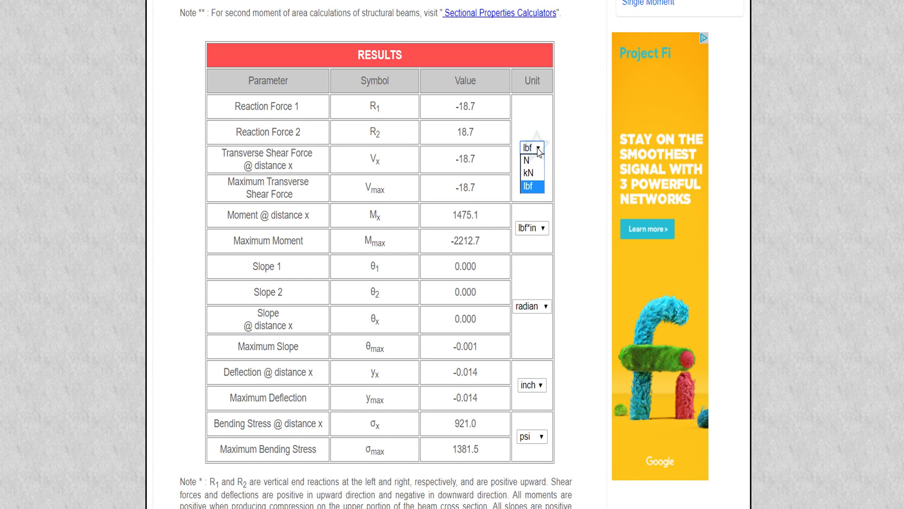
left_click(536, 162)
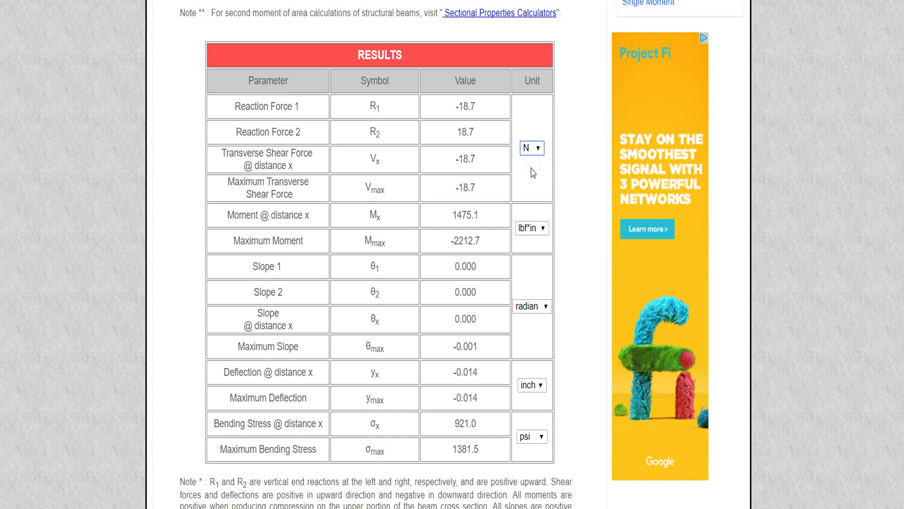
left_click(542, 228)
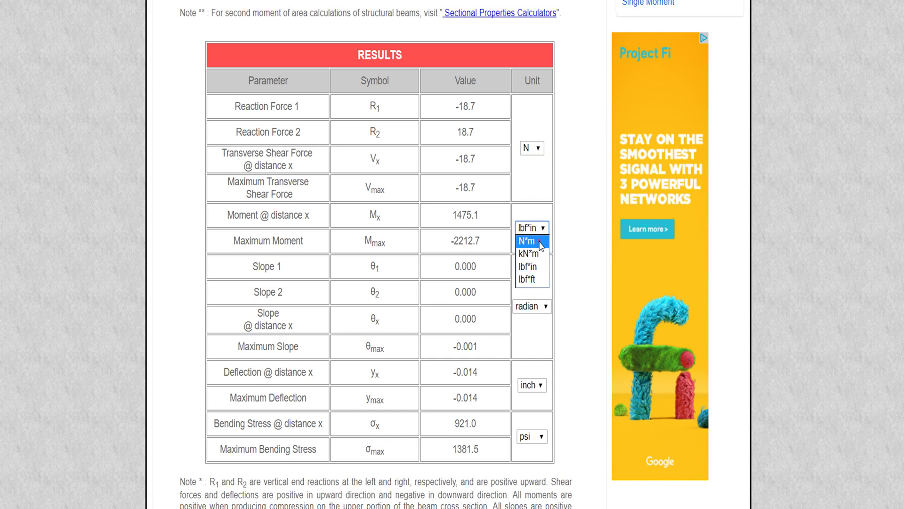
left_click(540, 242)
left_click(539, 306)
left_click(540, 306)
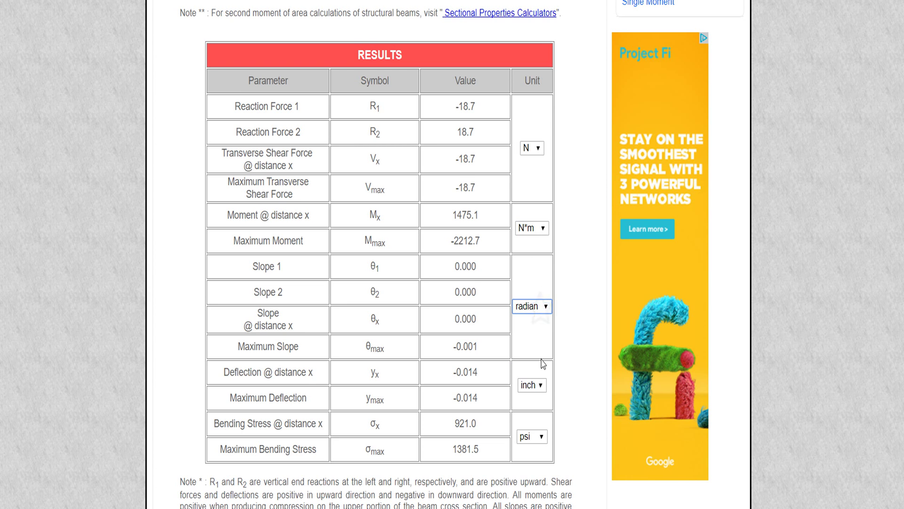
left_click(531, 384)
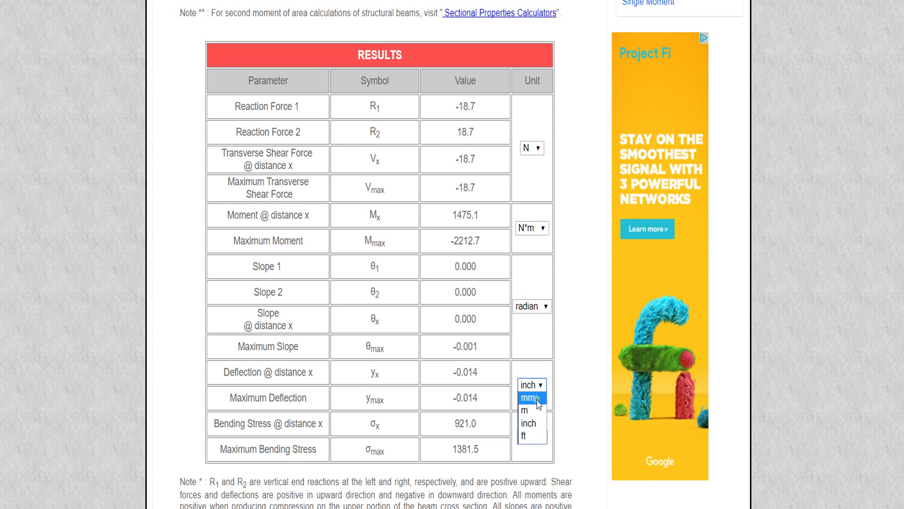
left_click(529, 398)
left_click(532, 435)
left_click(531, 447)
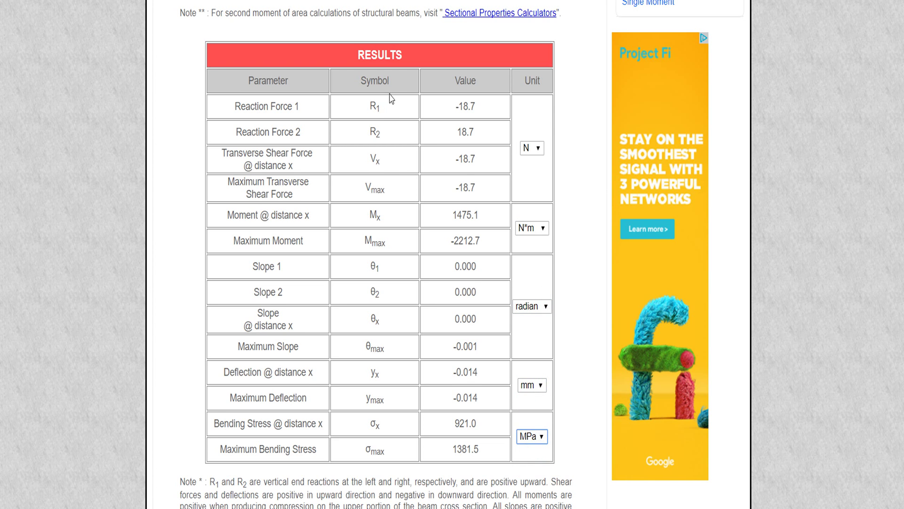
Step: Recalculate and review the slope, deflection, moment and shear force charts
scroll(389, 95, "up", 5)
left_click(380, 152)
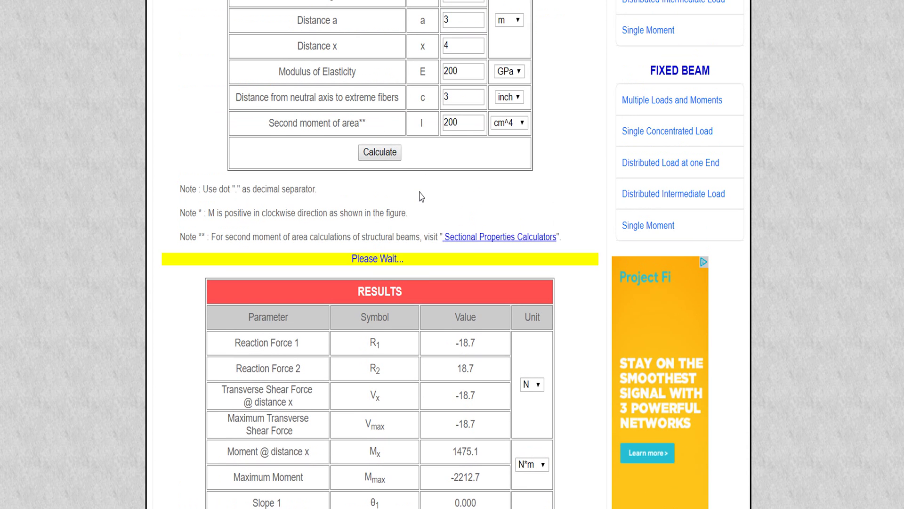
scroll(428, 214, "down", 12)
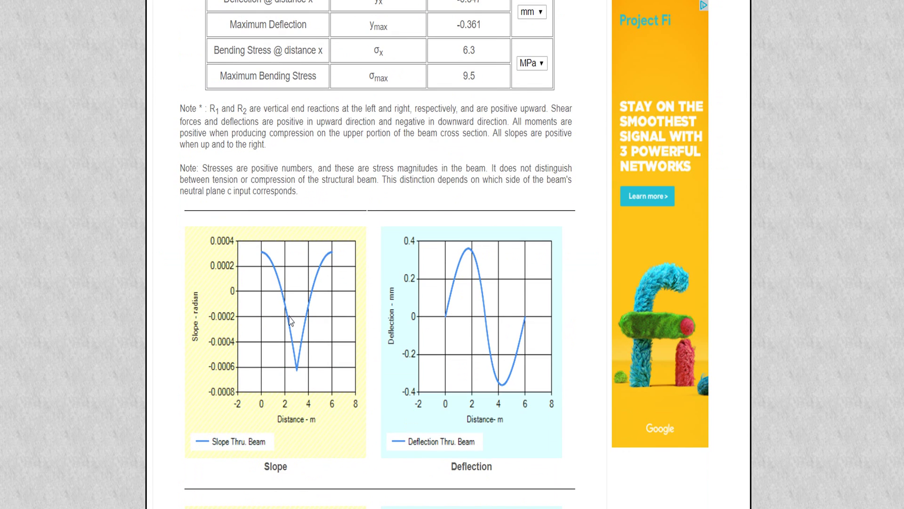
scroll(329, 304, "down", 3)
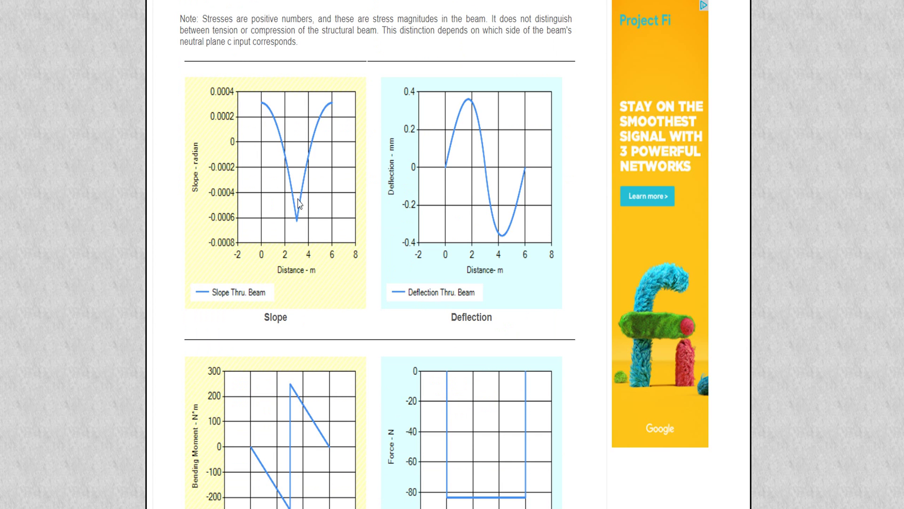
scroll(491, 270, "down", 2)
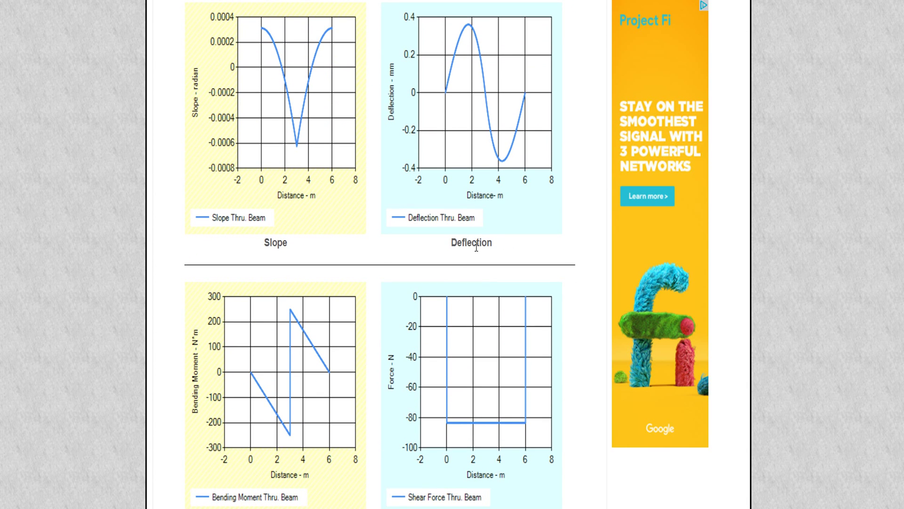
scroll(351, 361, "down", 2)
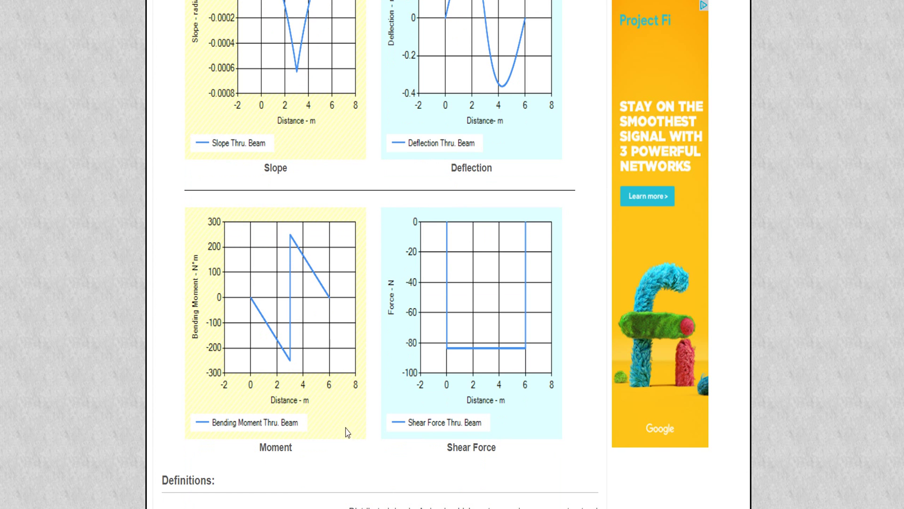
scroll(445, 354, "up", 2)
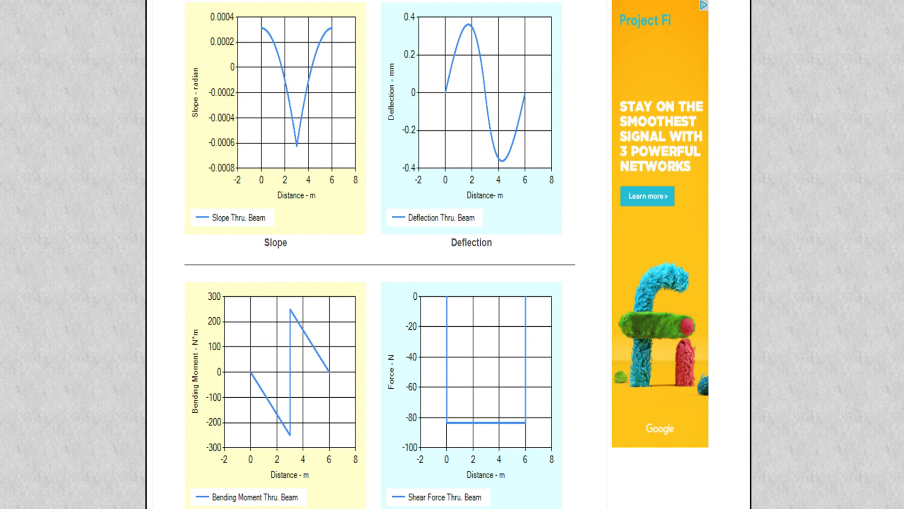
Step: In MATLAB, select the beamDeflection.m code from the beam import down and run it with F9
left_click(424, 476)
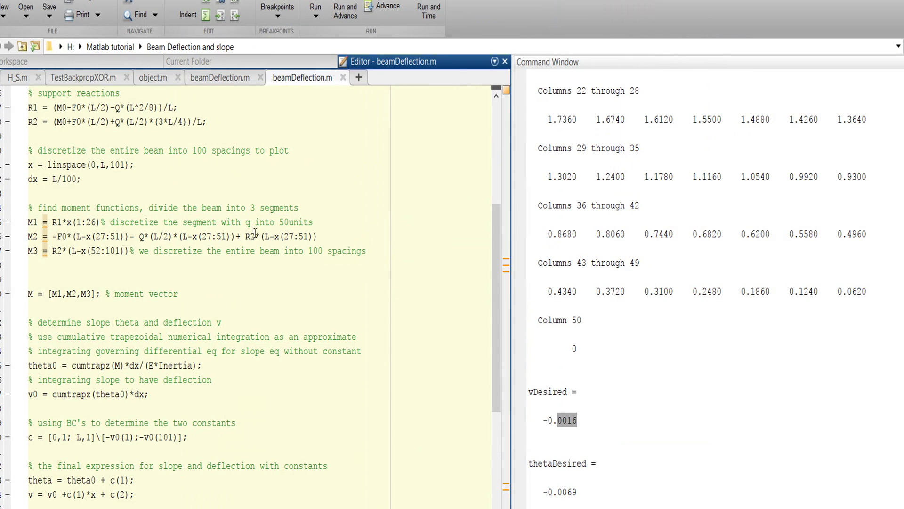
left_click(38, 107)
left_click_drag(28, 108, 141, 508)
scroll(224, 240, "up", 9)
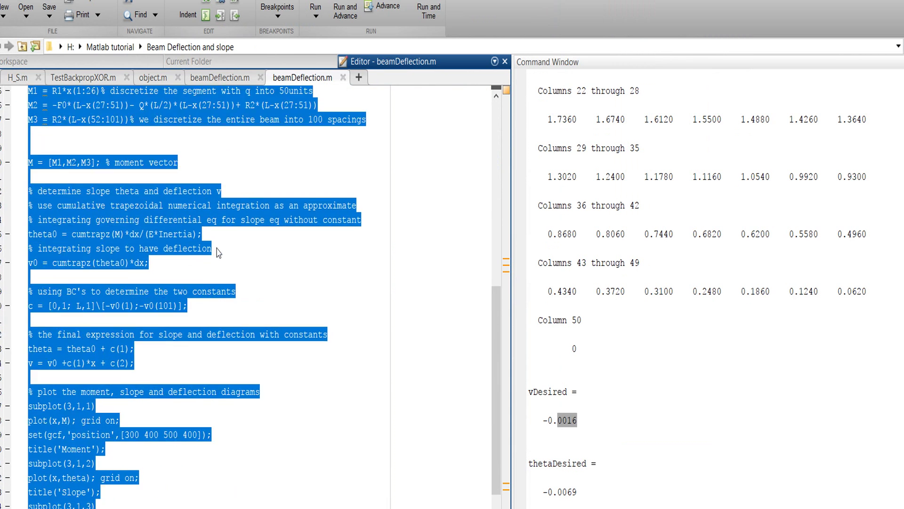
scroll(219, 243, "up", 1)
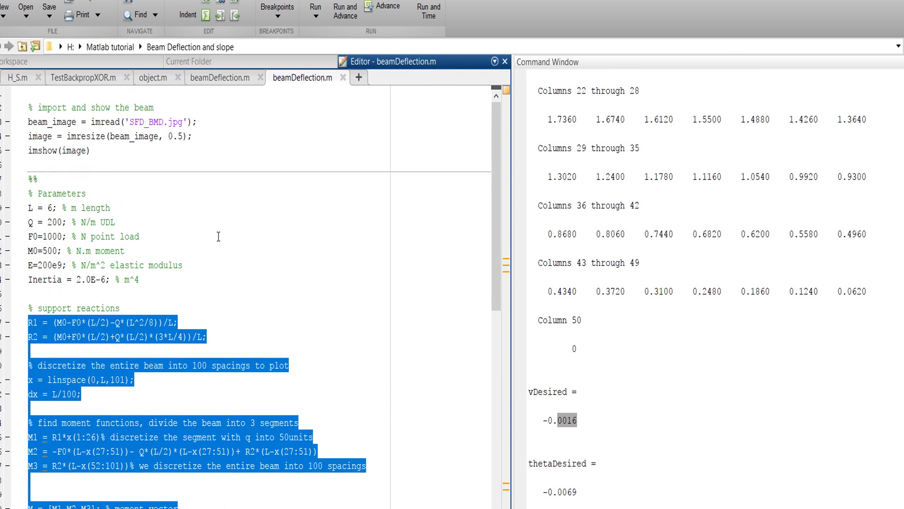
left_click(65, 120)
left_click_drag(29, 104, 155, 508)
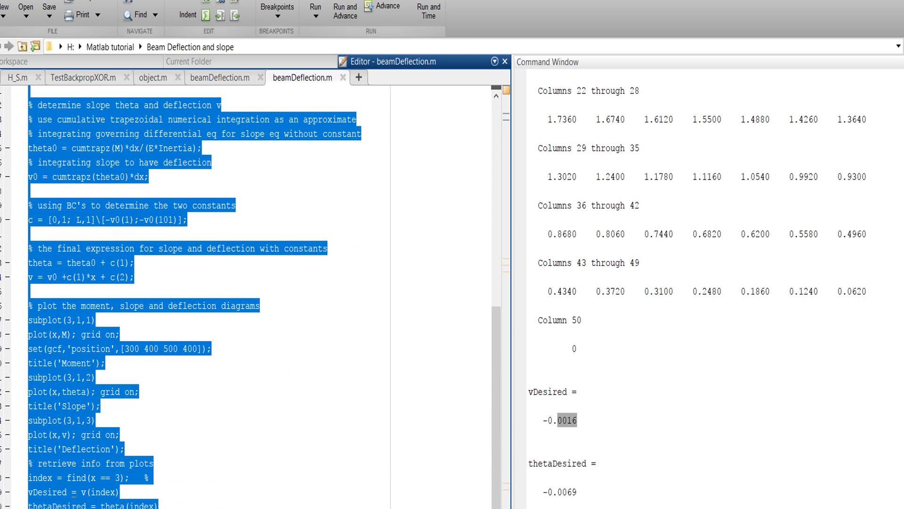
key("F9")
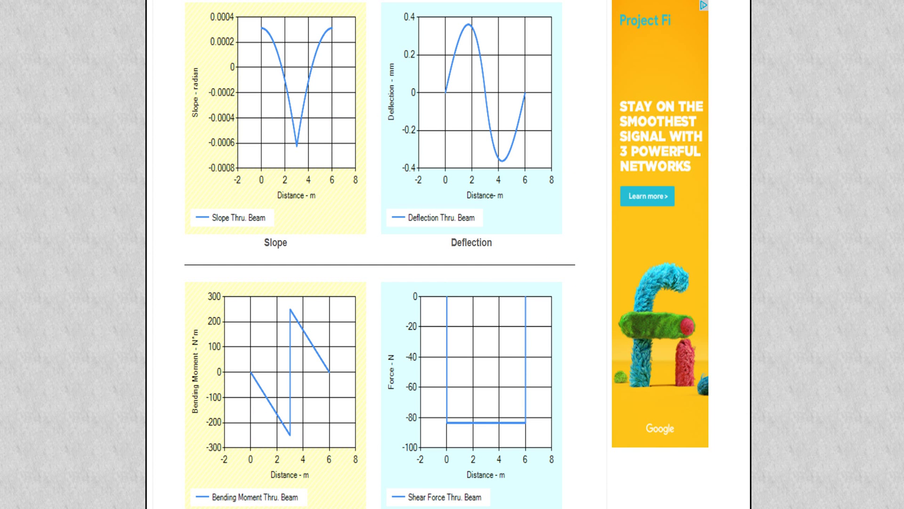
Step: Set the MATLAB plot window aside and compare its plots with the calculator's charts
mouse_move(426, 507)
left_click(497, 488)
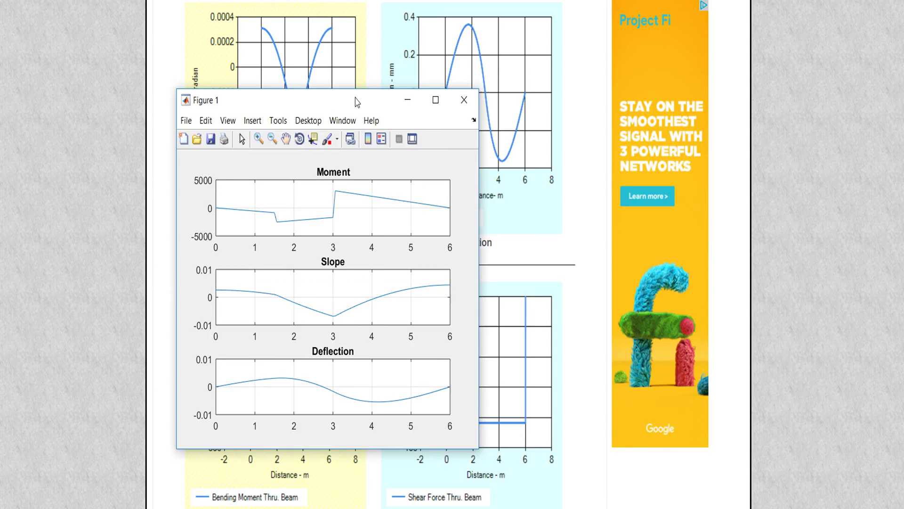
left_click_drag(356, 102, 712, 126)
scroll(419, 212, "up", 10)
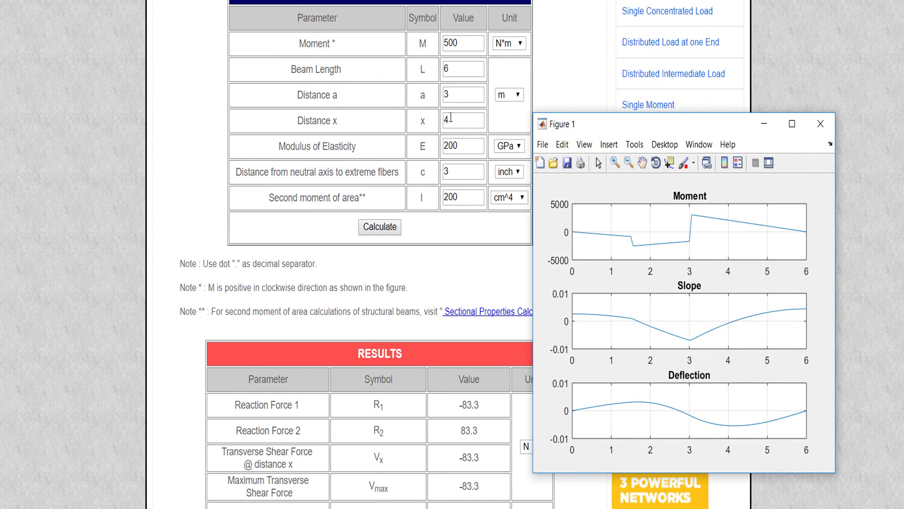
scroll(448, 118, "up", 6)
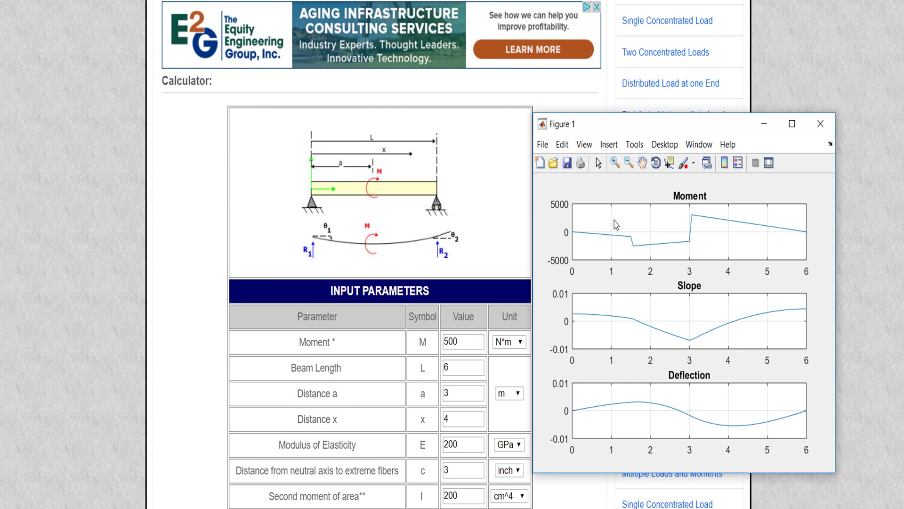
scroll(461, 238, "down", 2)
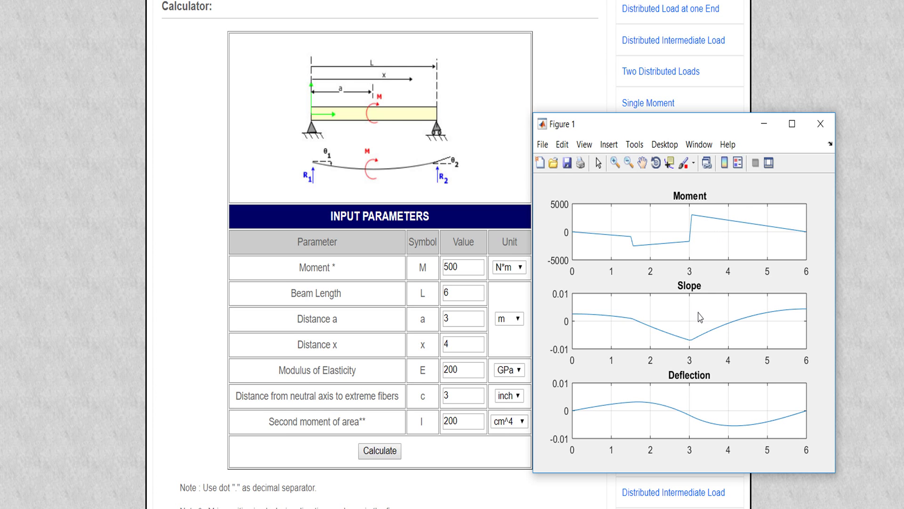
scroll(309, 304, "down", 15)
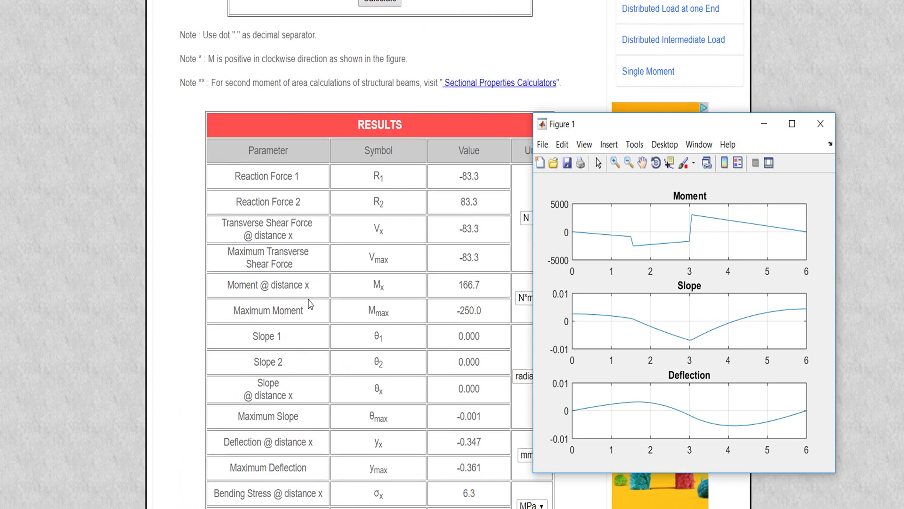
scroll(311, 301, "down", 5)
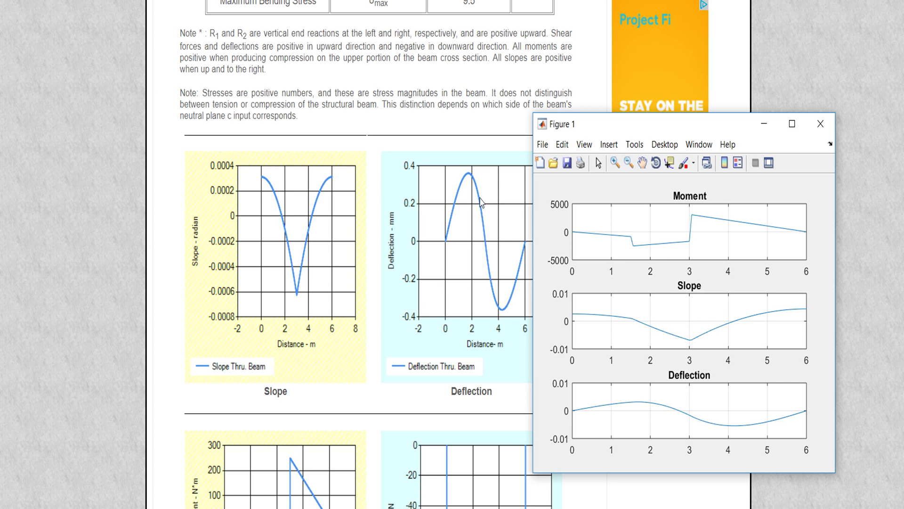
scroll(355, 431, "down", 5)
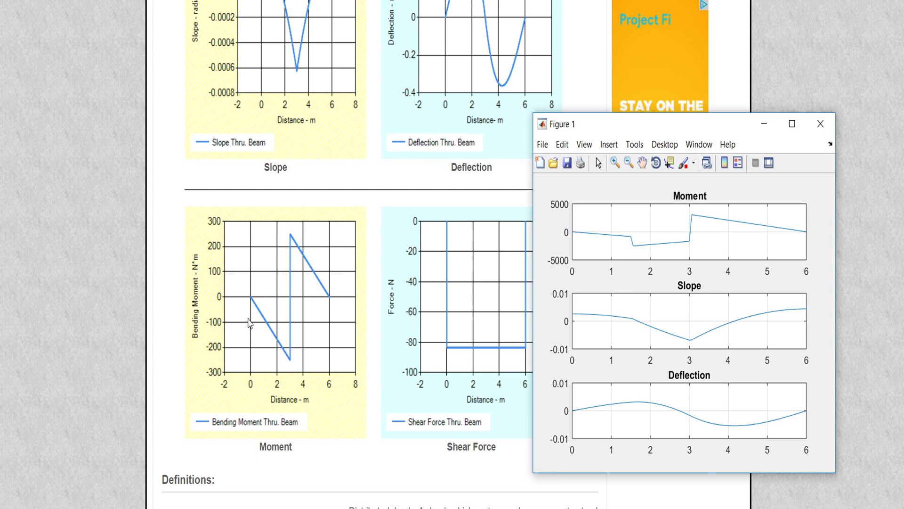
scroll(254, 283, "up", 20)
scroll(249, 283, "up", 7)
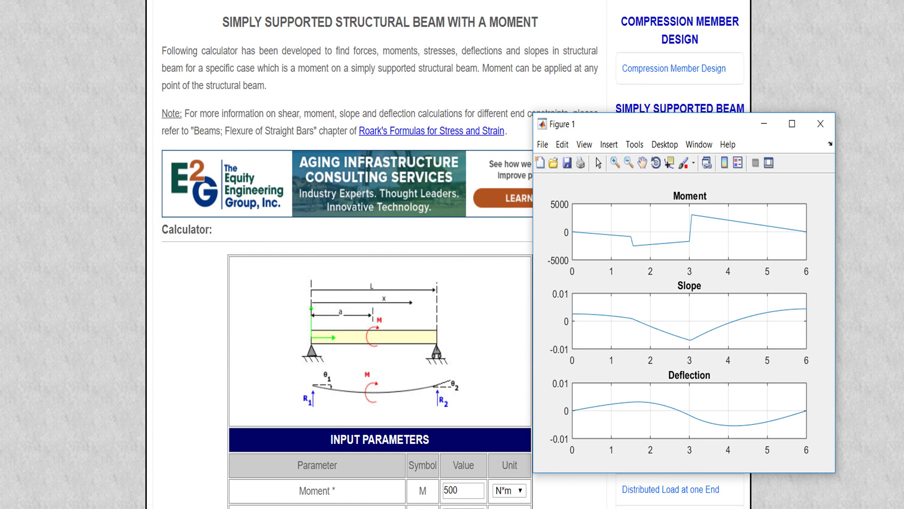
Step: Review the SFD_BMD.jpg sketch, then put away the sketch and MATLAB plot windows
key("alt+Tab")
left_click_drag(617, 36, 432, 38)
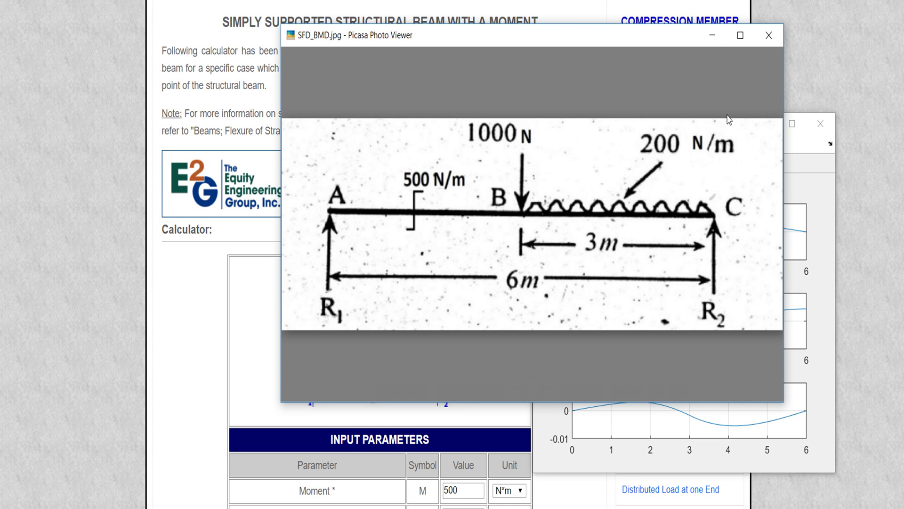
left_click(712, 35)
scroll(393, 326, "down", 9)
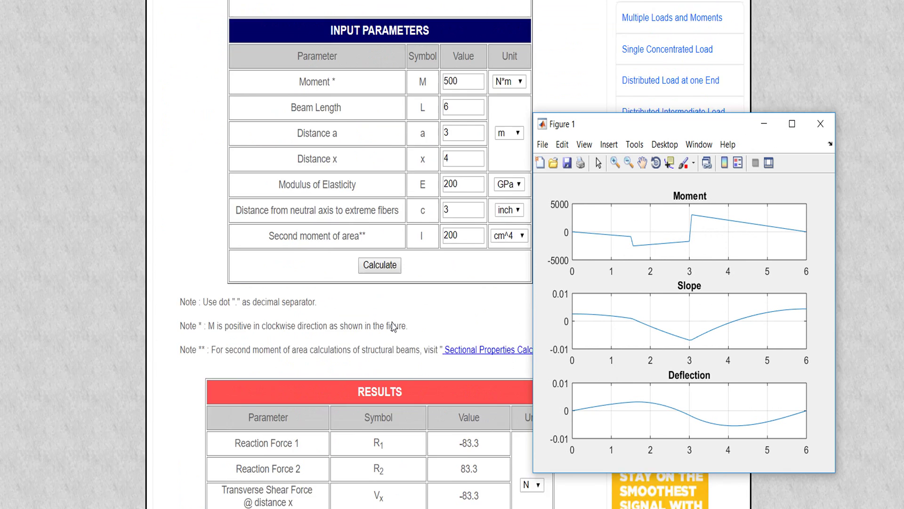
scroll(393, 326, "down", 13)
scroll(381, 423, "down", 8)
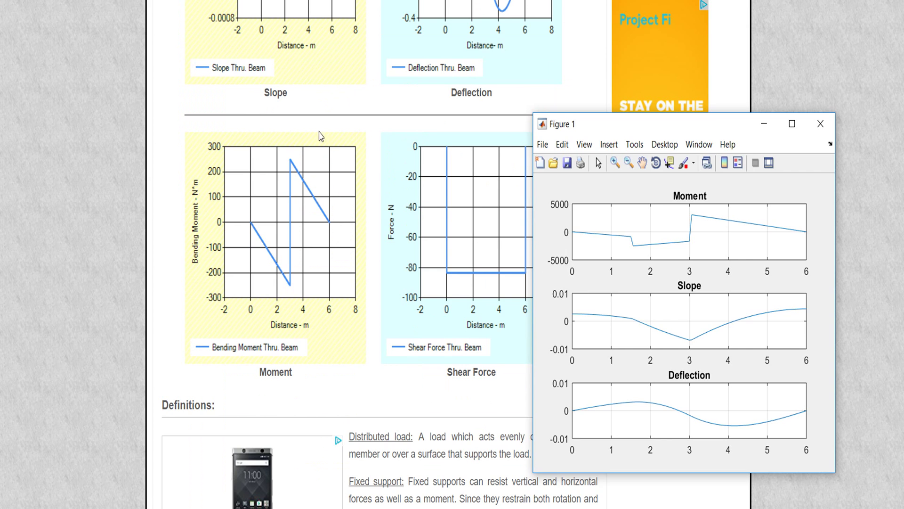
left_click(762, 128)
scroll(515, 268, "up", 15)
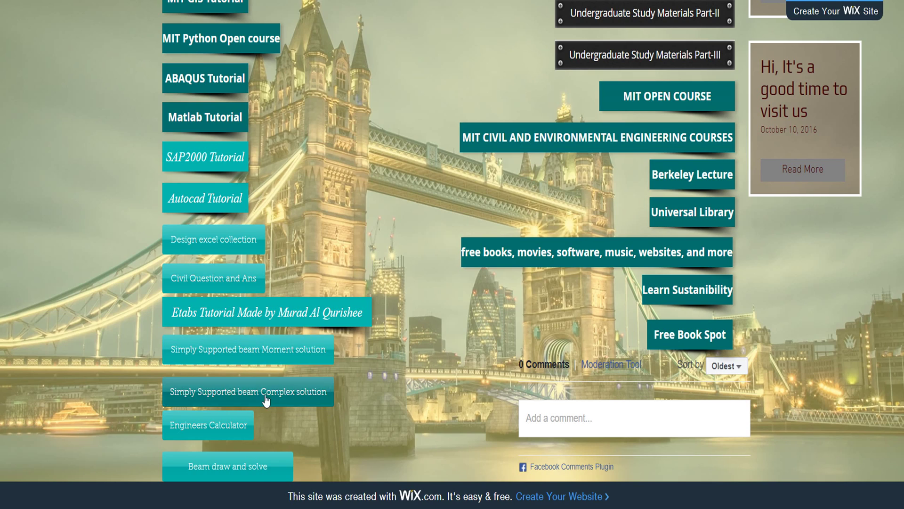
Step: Open the Simply Supported beam Complex solution page and scroll through its inputs and charts
left_click(250, 393)
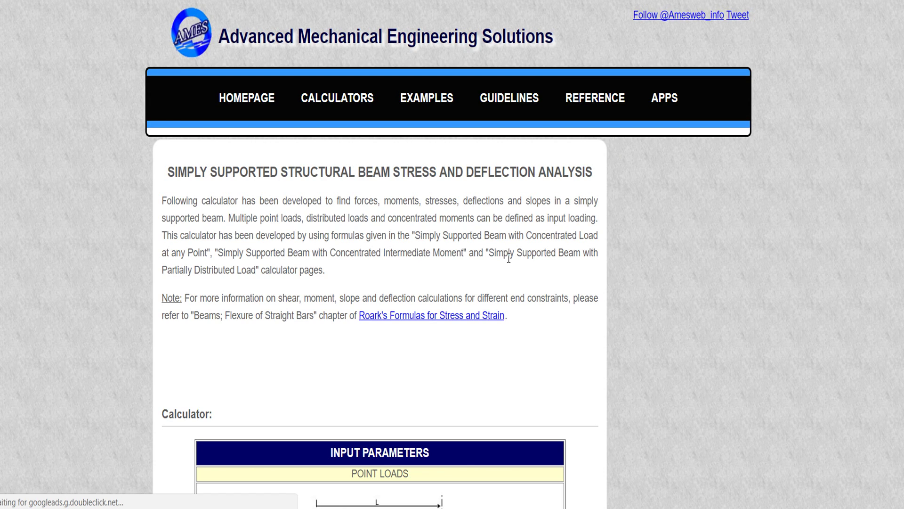
scroll(472, 280, "down", 8)
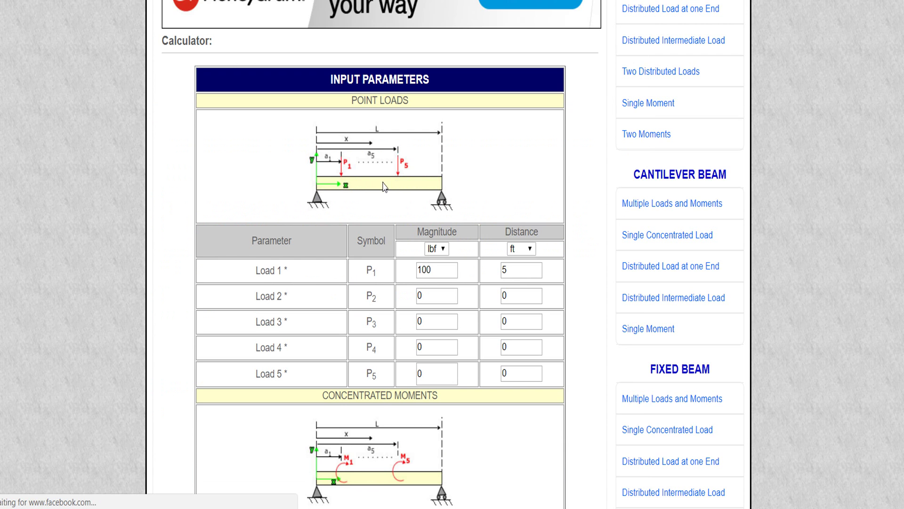
scroll(367, 165, "down", 8)
scroll(368, 144, "up", 4)
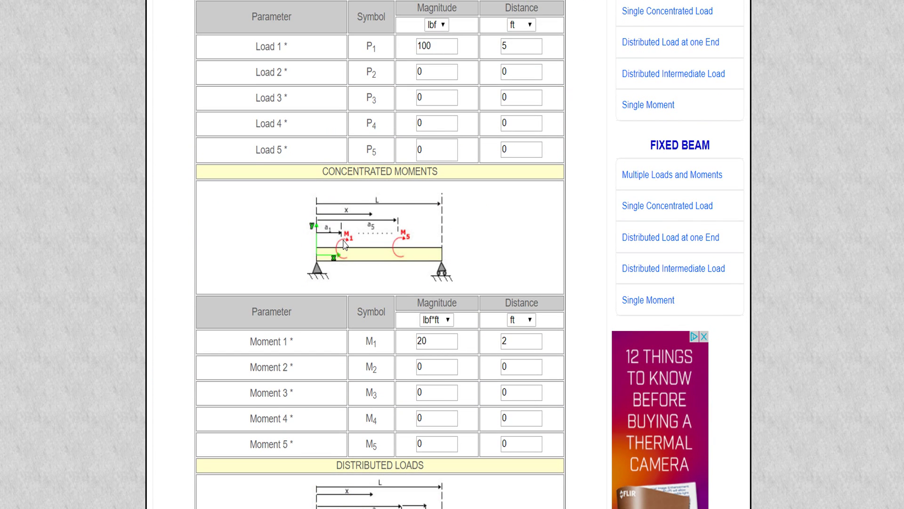
scroll(368, 249, "down", 5)
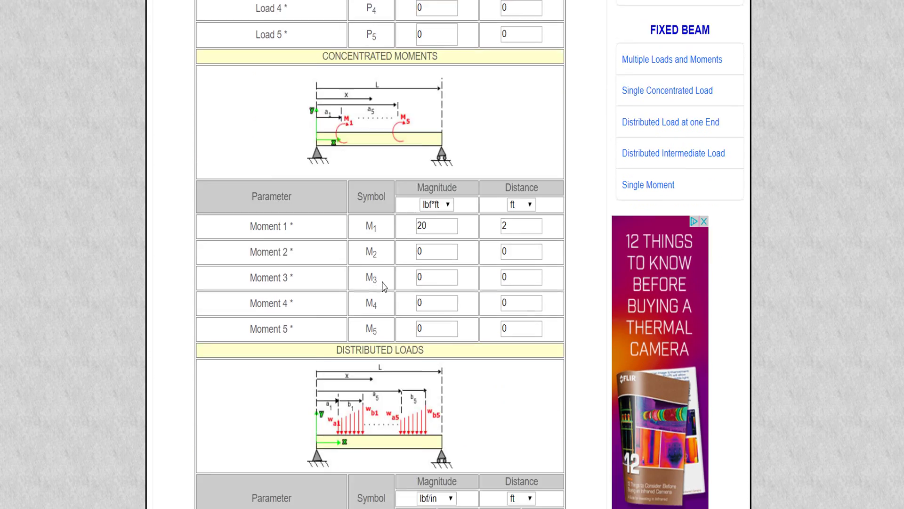
scroll(354, 271, "down", 6)
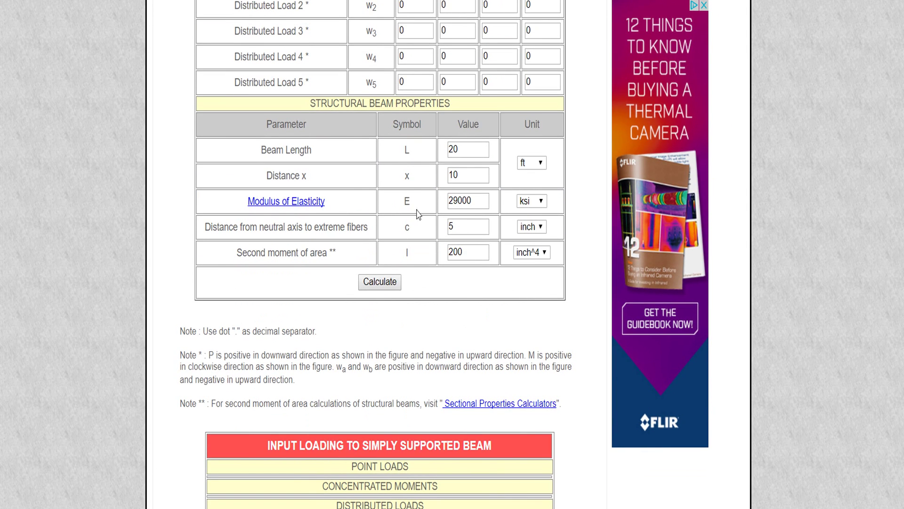
scroll(400, 188, "up", 6)
scroll(402, 191, "down", 11)
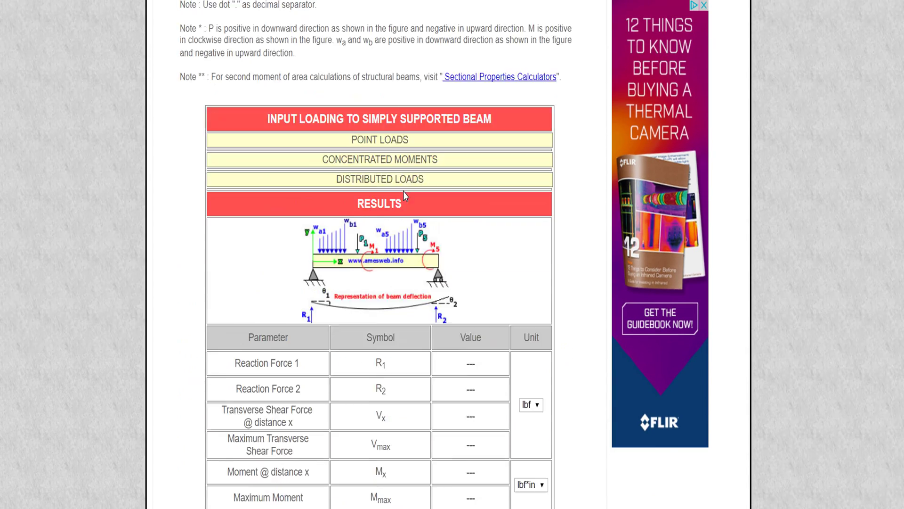
scroll(384, 147, "up", 4)
scroll(389, 178, "down", 5)
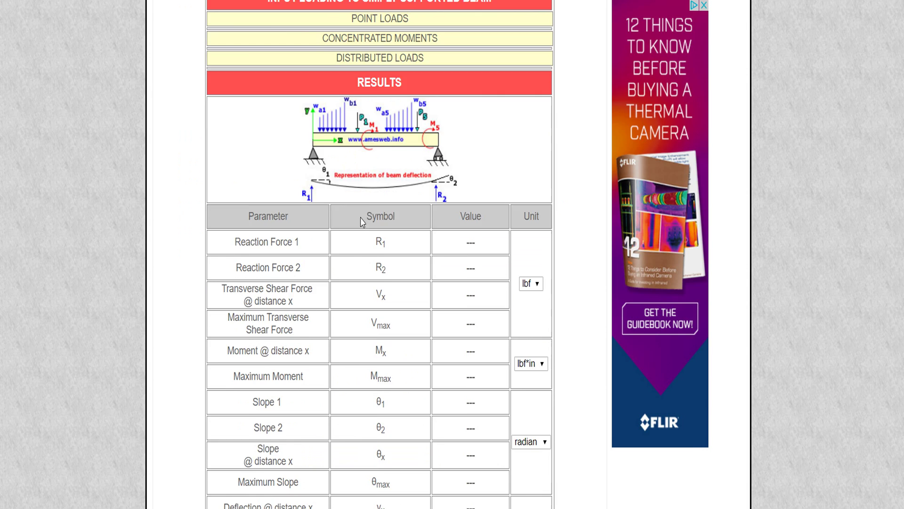
scroll(362, 222, "down", 14)
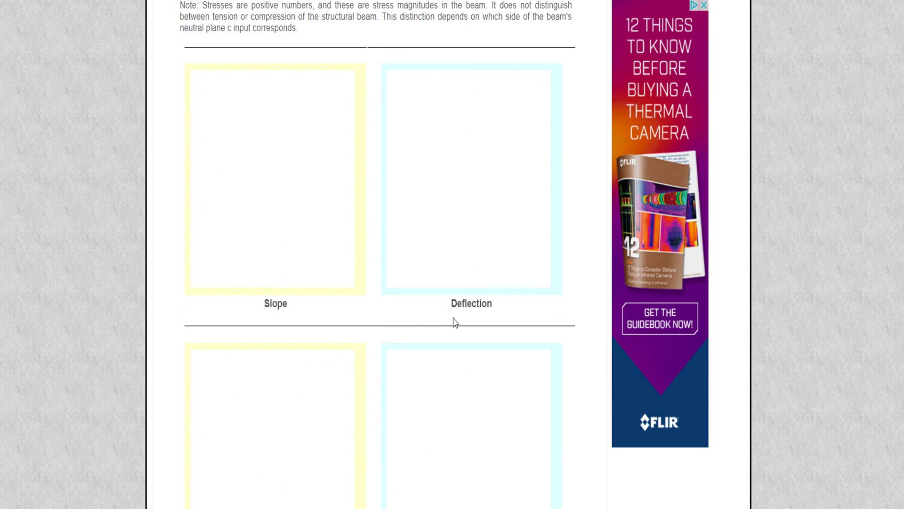
scroll(330, 372, "down", 6)
scroll(490, 318, "up", 11)
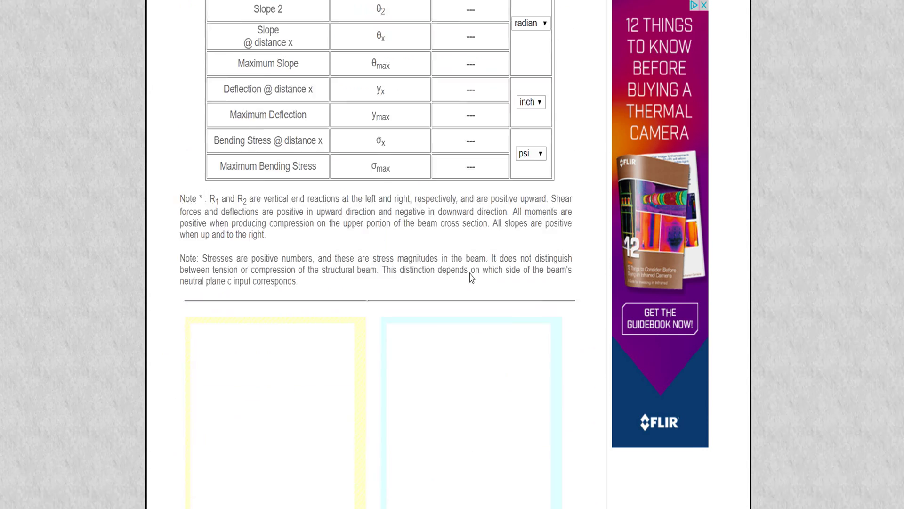
scroll(471, 277, "up", 20)
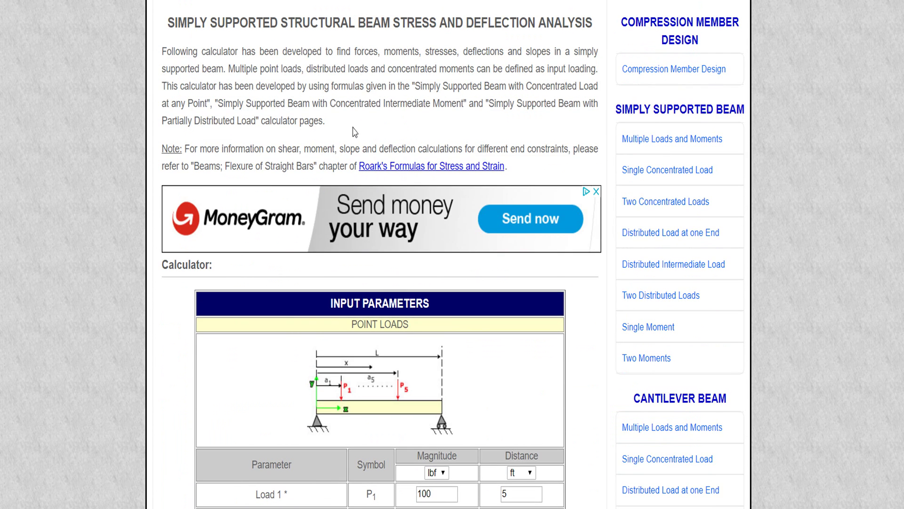
scroll(425, 347, "down", 3)
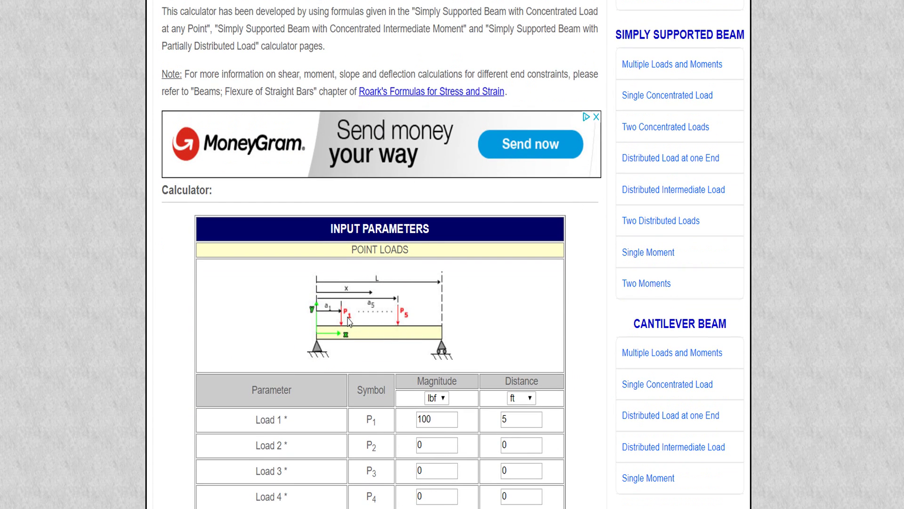
scroll(388, 271, "down", 5)
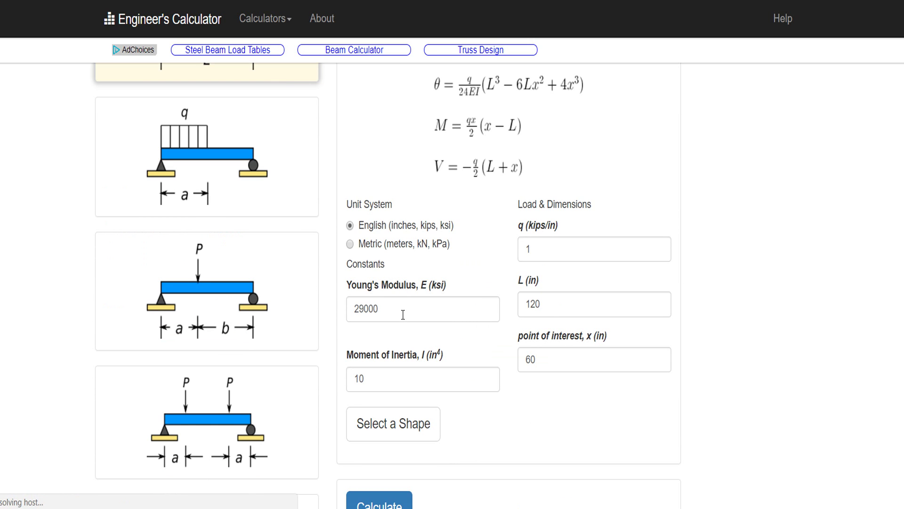
Step: Scroll through the Engineer's Calculator results: 9.3103 in maximum displacement, 1800 kip-in maximum moment
scroll(471, 325, "up", 5)
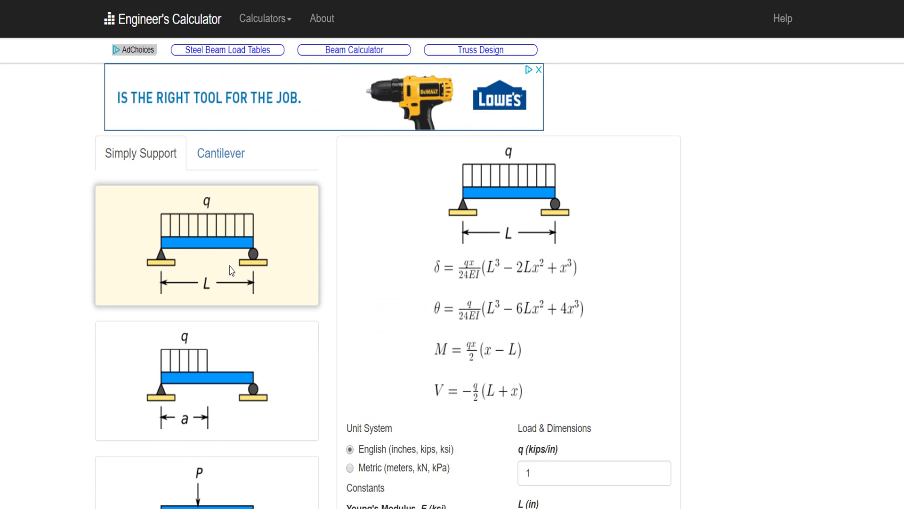
scroll(249, 277, "down", 5)
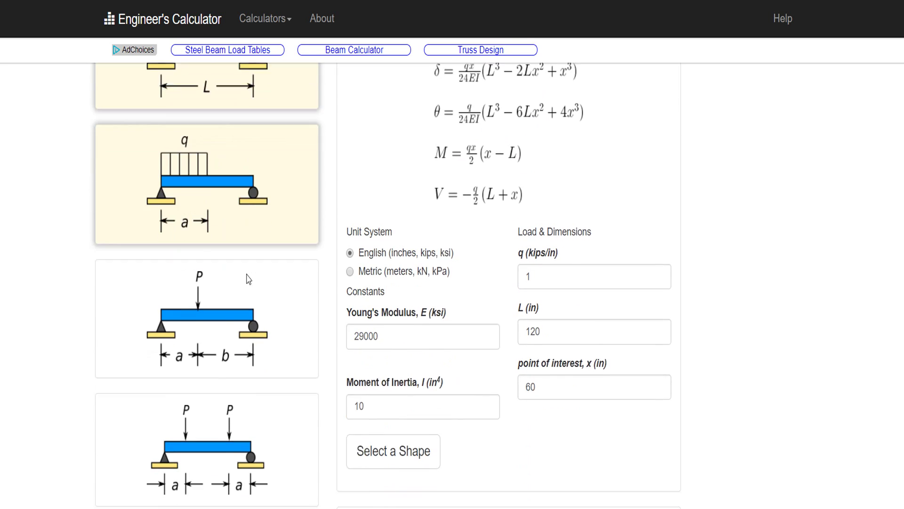
scroll(246, 291, "down", 3)
scroll(245, 328, "down", 15)
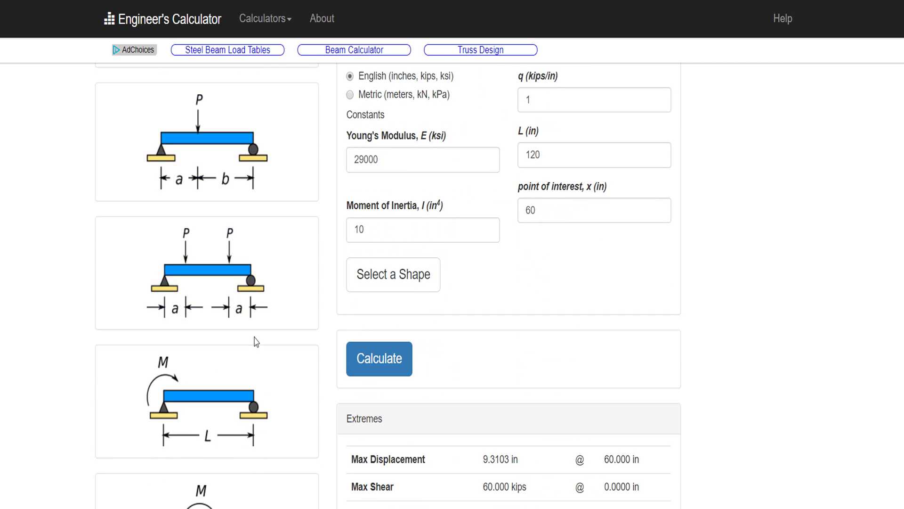
scroll(298, 369, "up", 12)
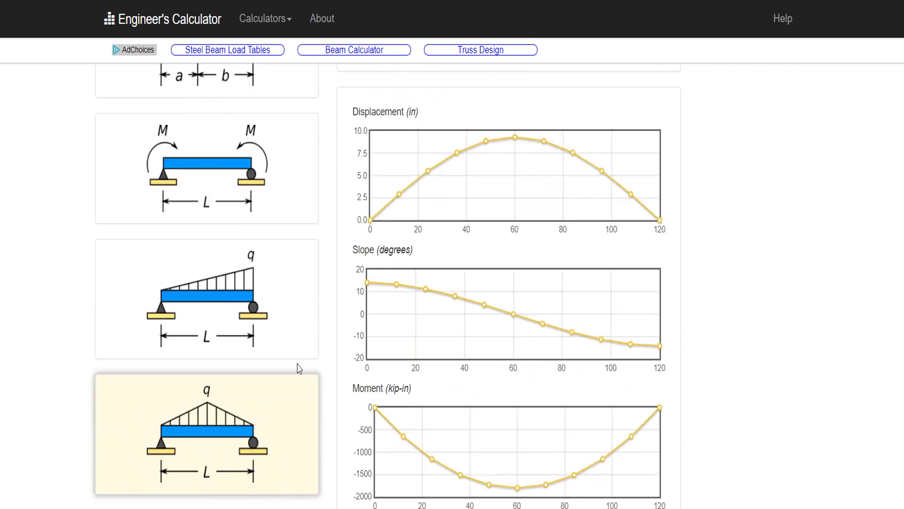
scroll(410, 210, "up", 3)
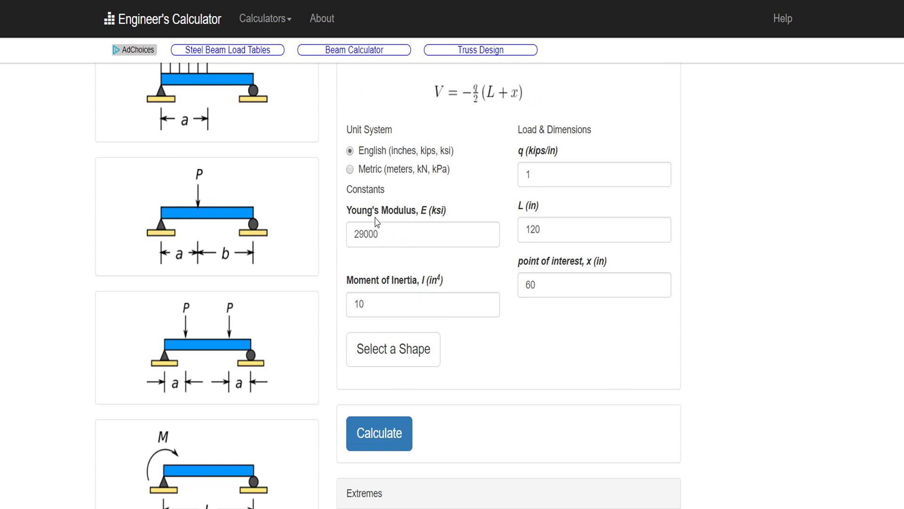
scroll(429, 181, "up", 3)
scroll(410, 348, "down", 5)
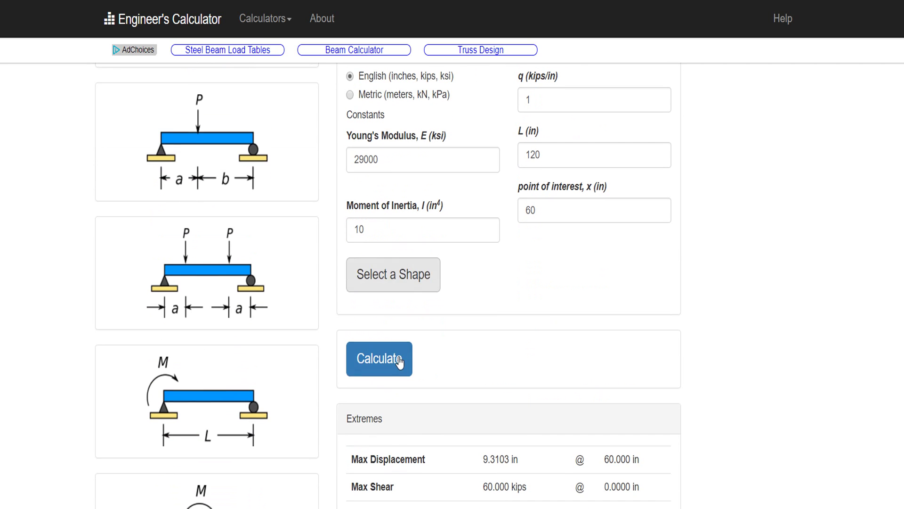
scroll(396, 341, "down", 3)
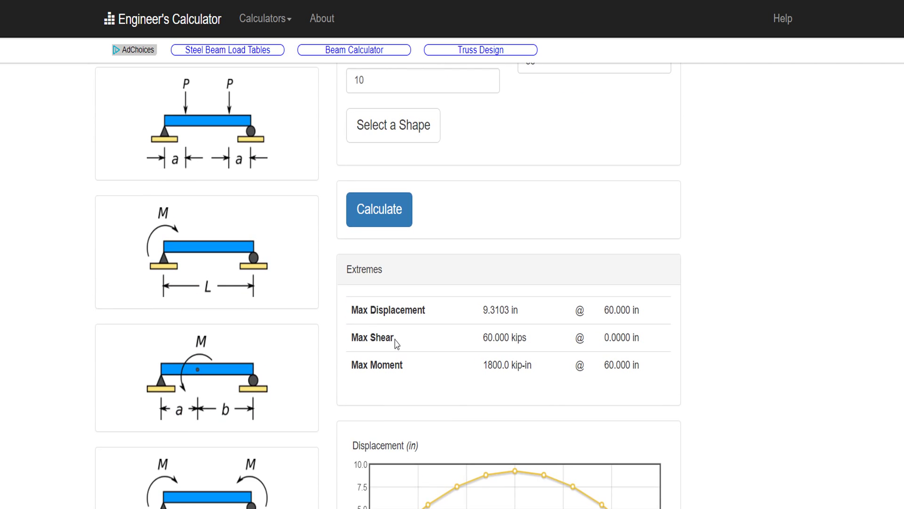
scroll(443, 417, "down", 8)
scroll(461, 395, "down", 4)
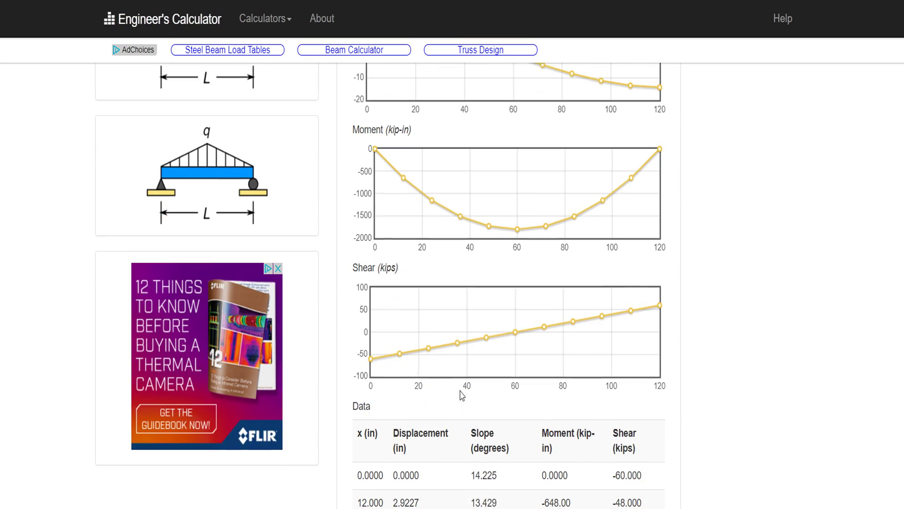
scroll(462, 391, "down", 13)
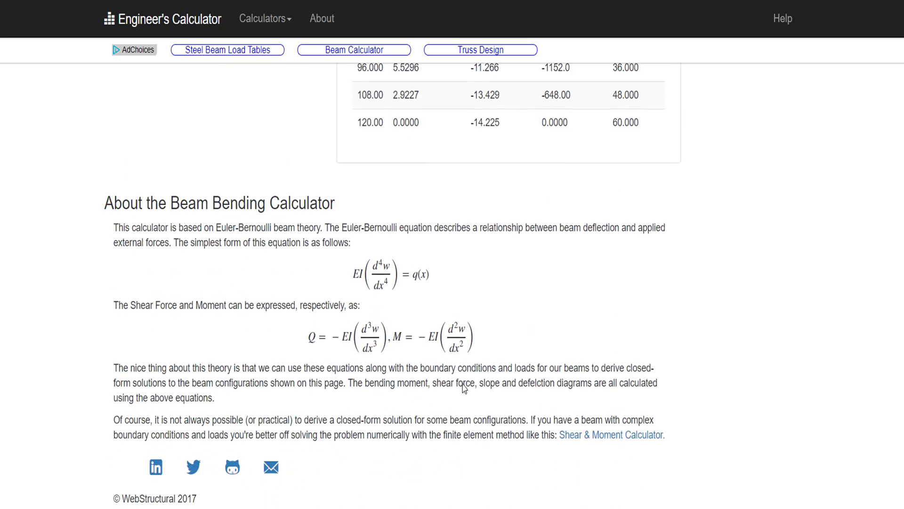
scroll(464, 388, "up", 20)
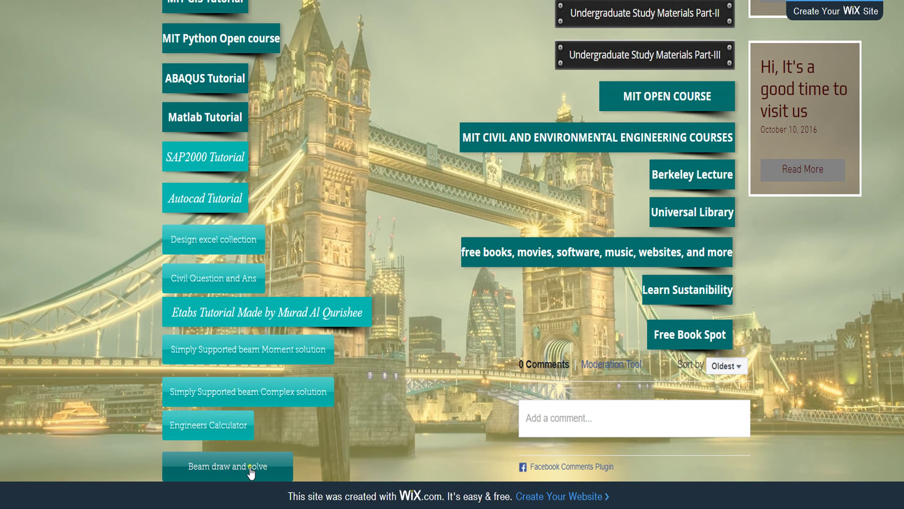
Step: Open SkyCiv's Beam draw and solve calculator and add a 6 m beam
left_click(251, 468)
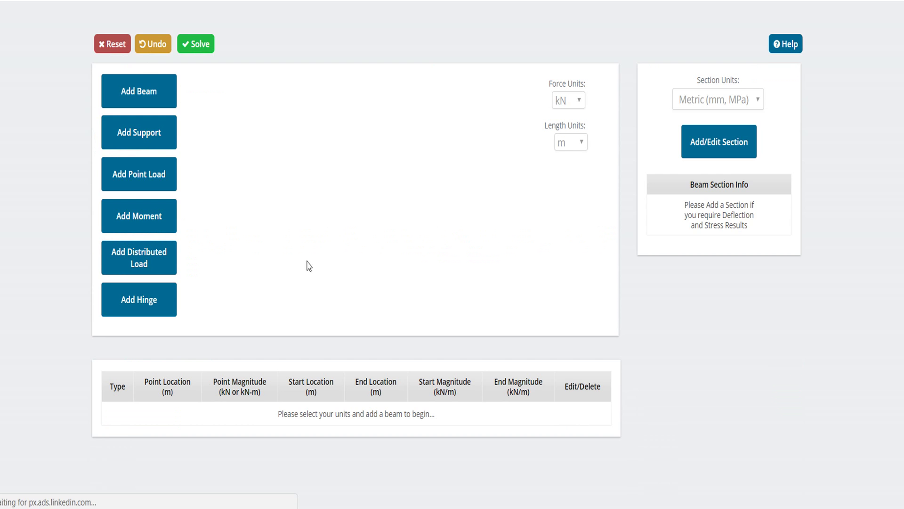
left_click(151, 95)
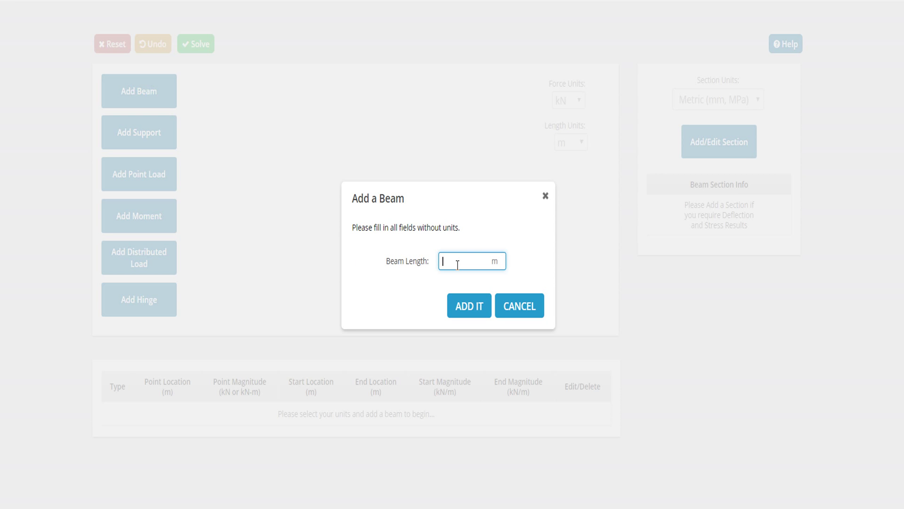
left_click(472, 311)
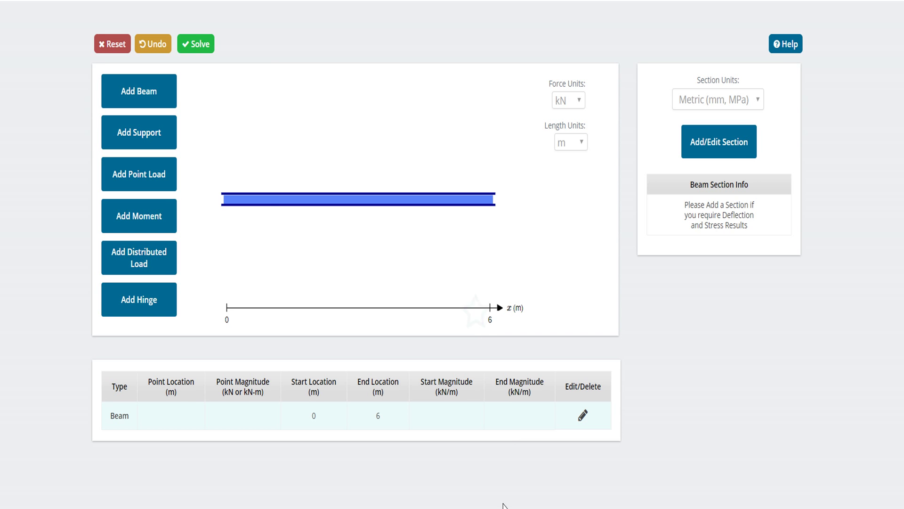
key("alt+Tab")
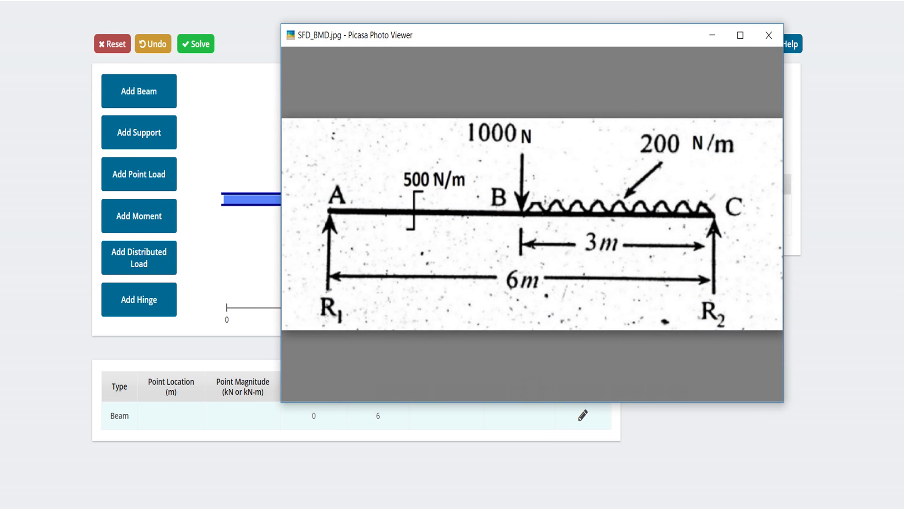
key("alt+Tab")
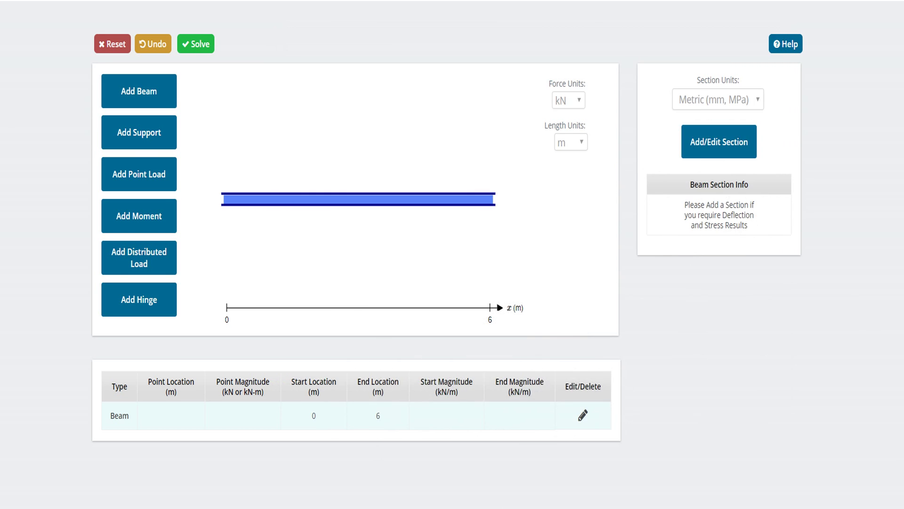
Step: Add a pin support at 0 m on the beam
left_click(141, 133)
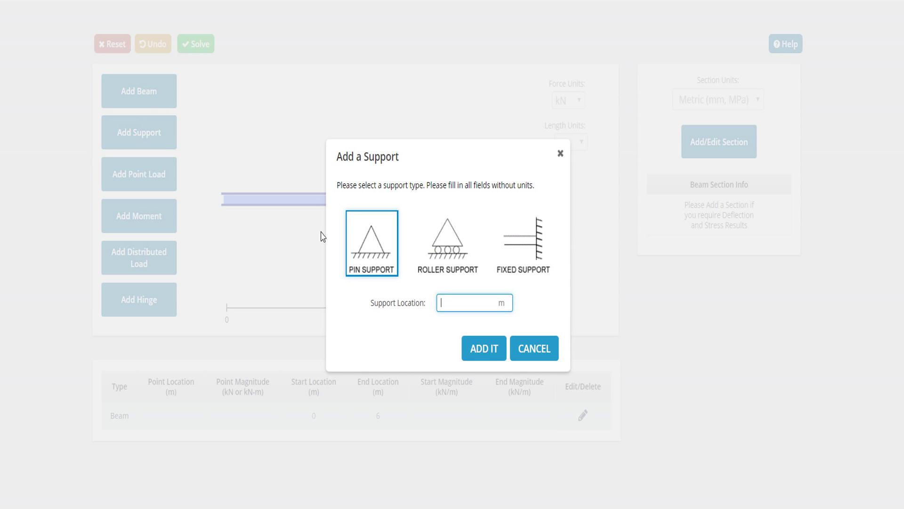
left_click(377, 258)
left_click(451, 303)
left_click(488, 348)
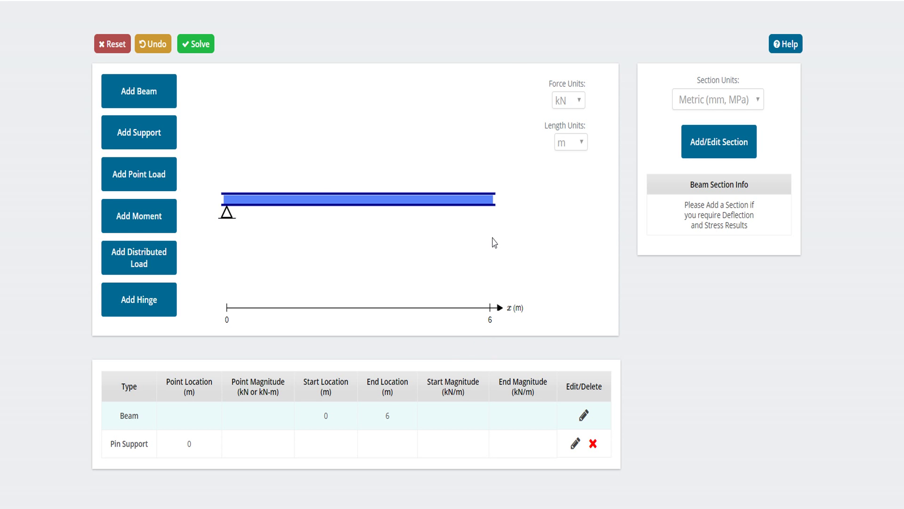
Step: After checking the reference diagram, add a second pin support at 6 m
key("alt+Tab")
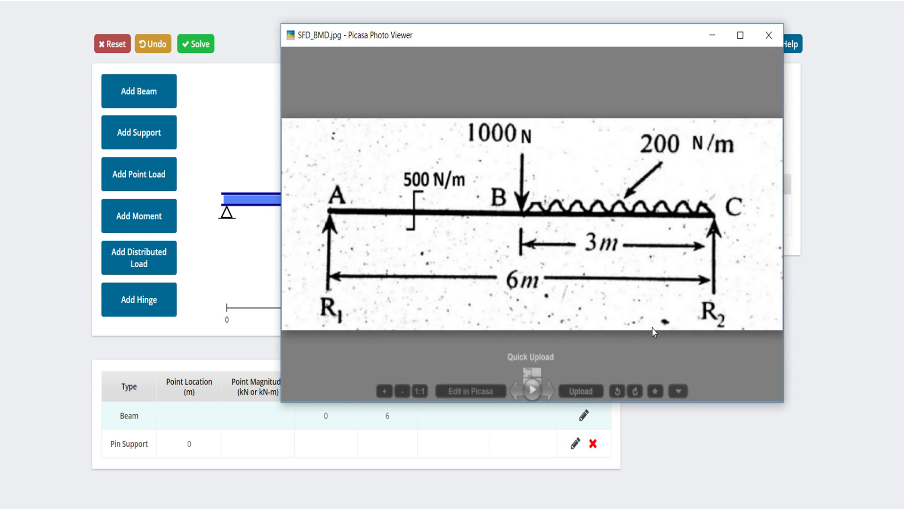
left_click(702, 38)
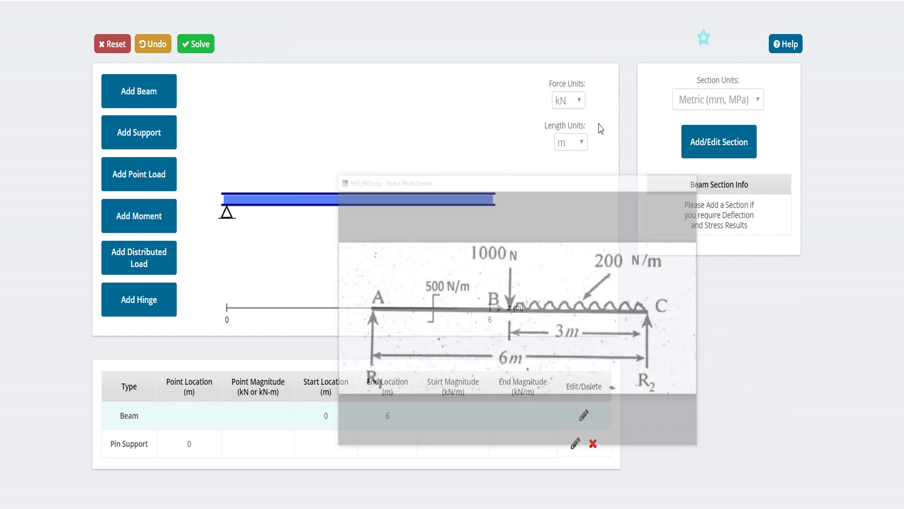
left_click(157, 133)
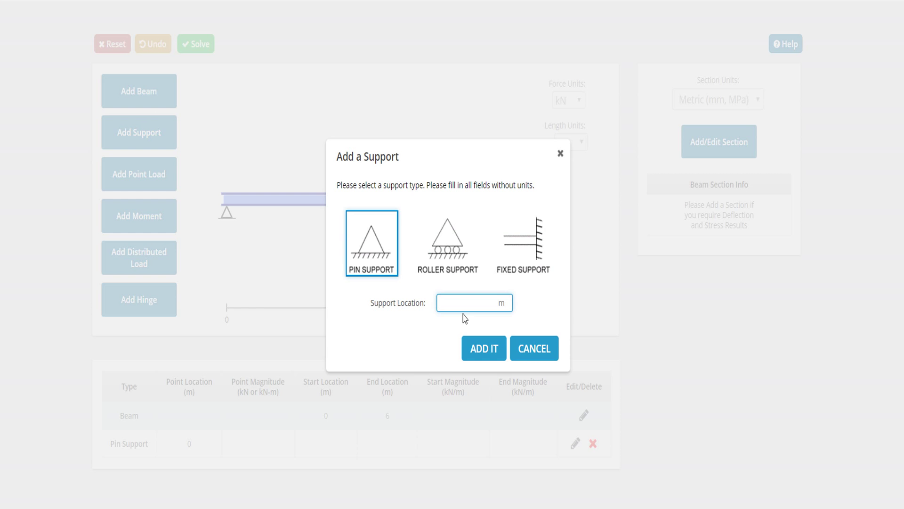
type("6")
left_click(483, 354)
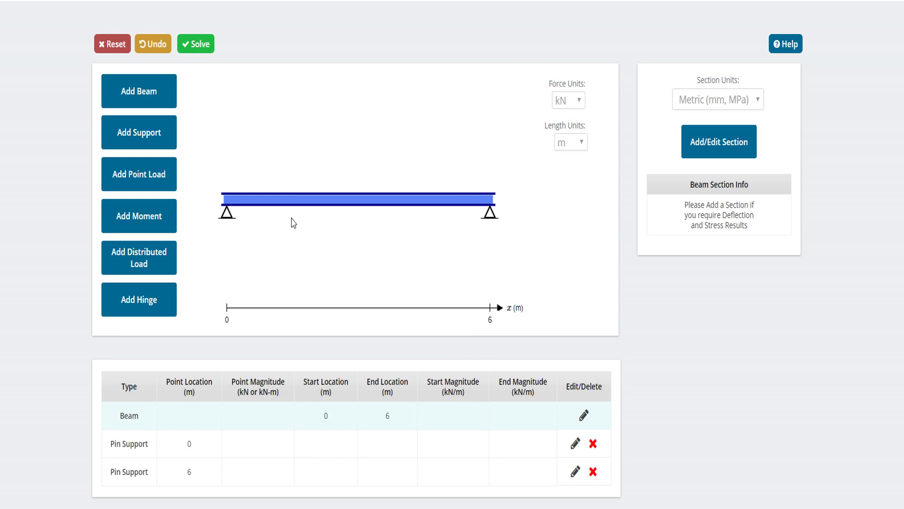
Step: Add a 1000 kN downward point load at 3 m, checked against the reference diagram
left_click(146, 177)
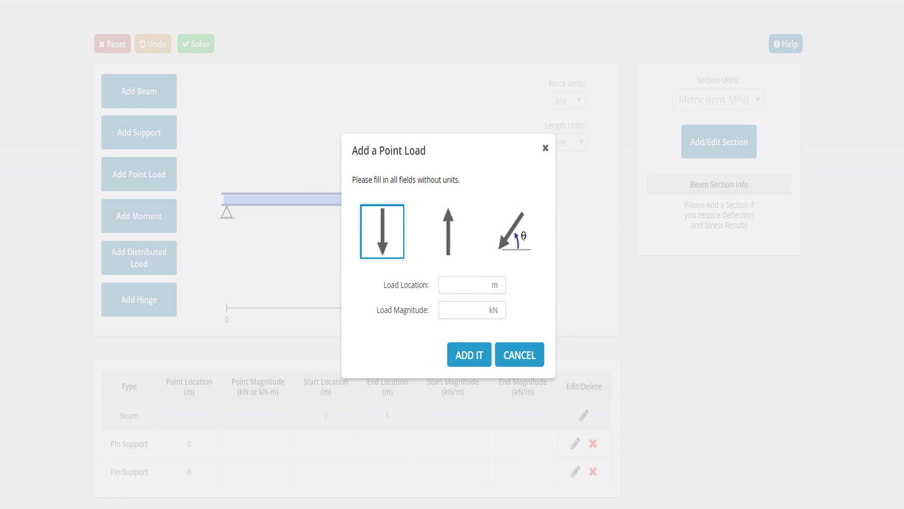
key("alt+Tab")
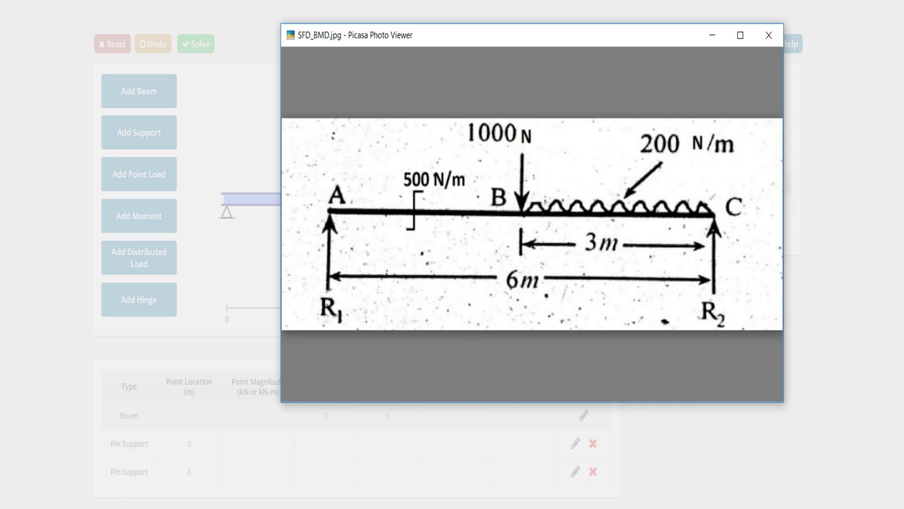
key("alt+Tab")
key("alt+Tab")
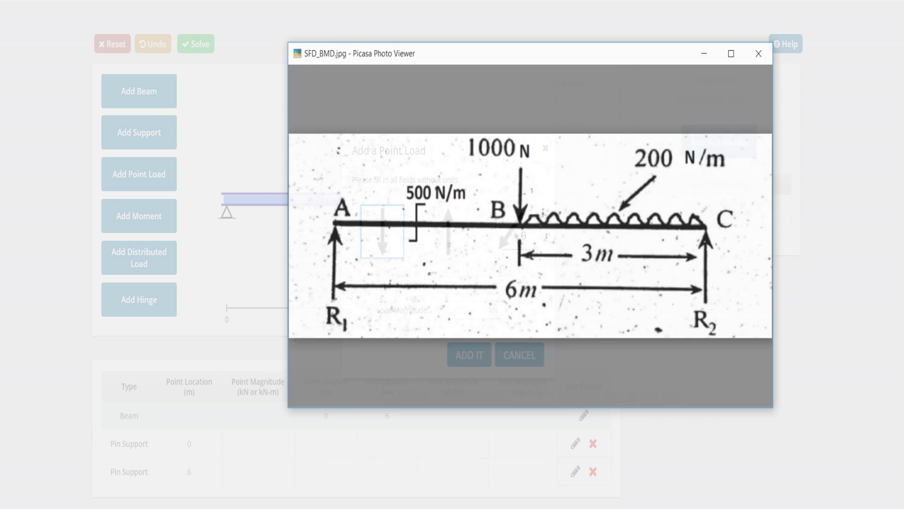
key("alt+Tab")
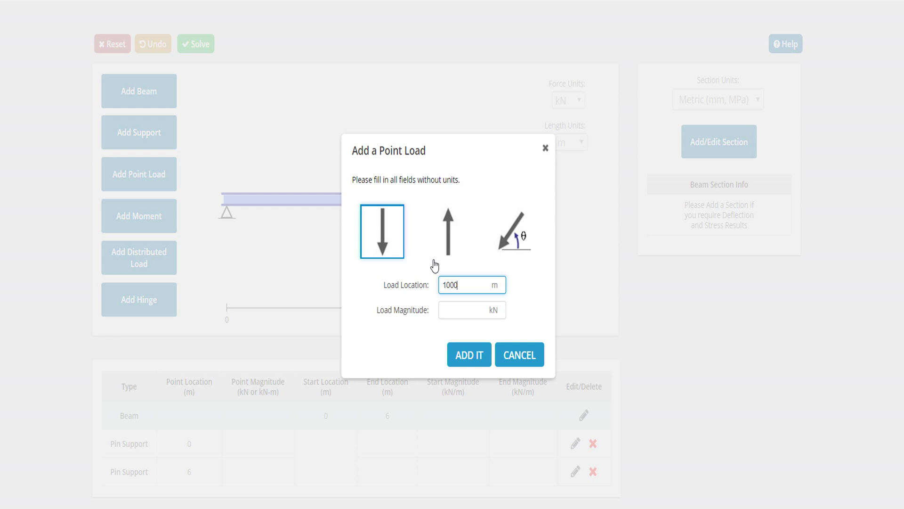
double_click(461, 285)
left_click_drag(443, 285, 447, 312)
left_click(452, 287)
type("3")
left_click(465, 354)
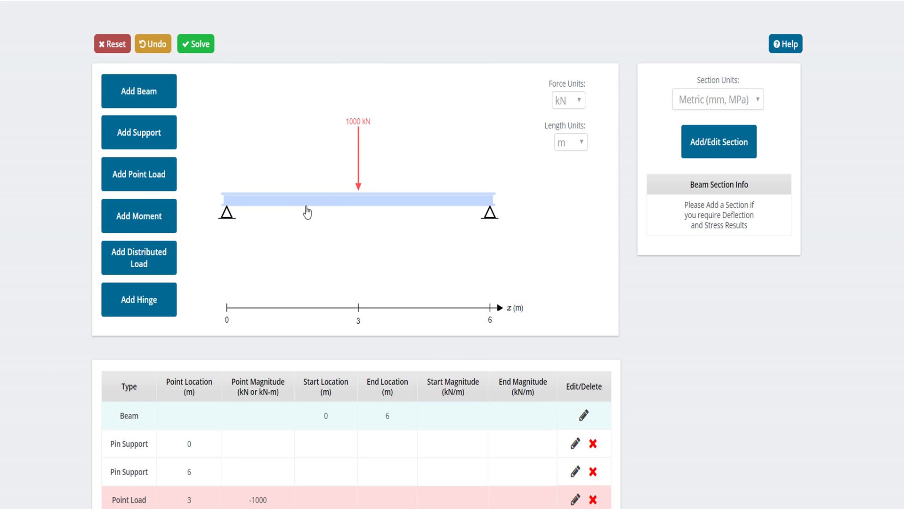
Step: Add a clockwise 0.5 kN-m moment at 3 m on the beam
left_click(151, 221)
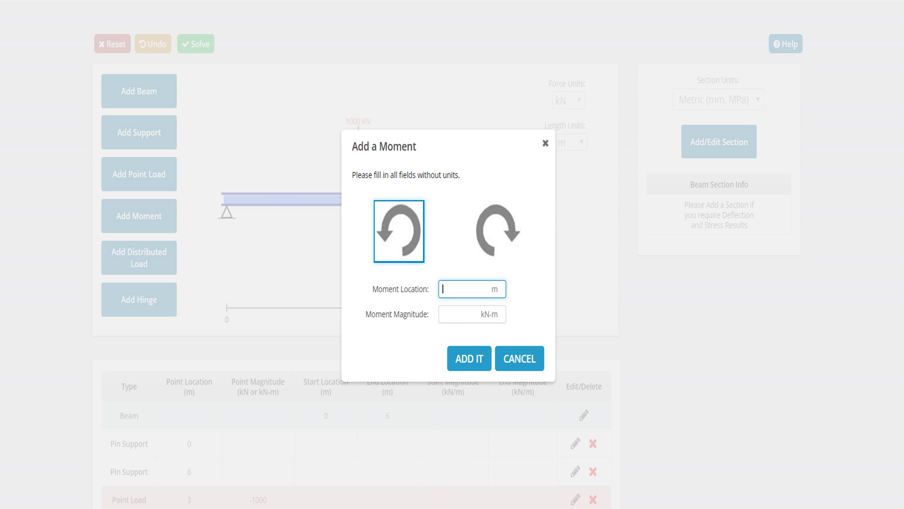
left_click(449, 507)
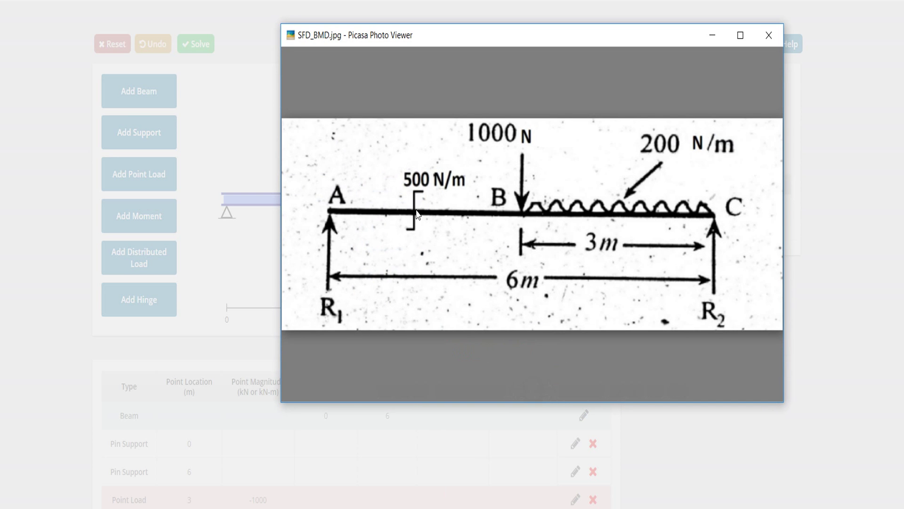
left_click(713, 43)
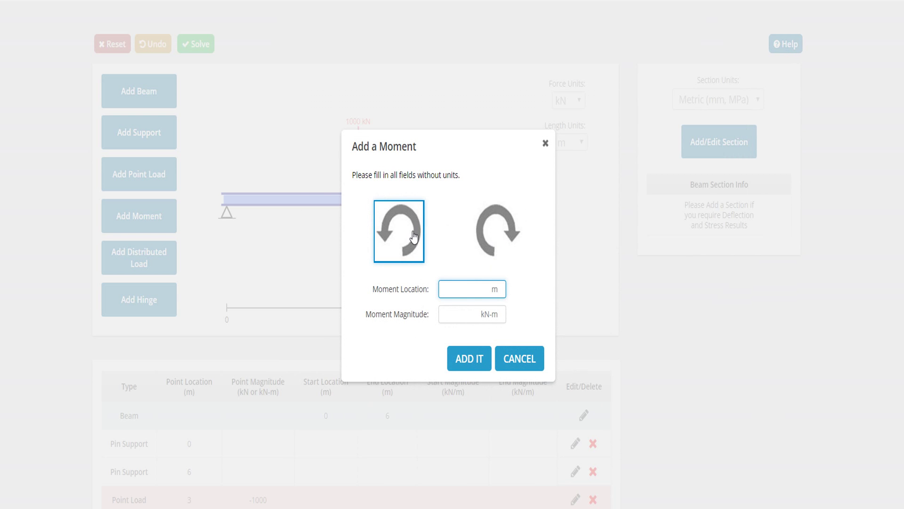
left_click(493, 250)
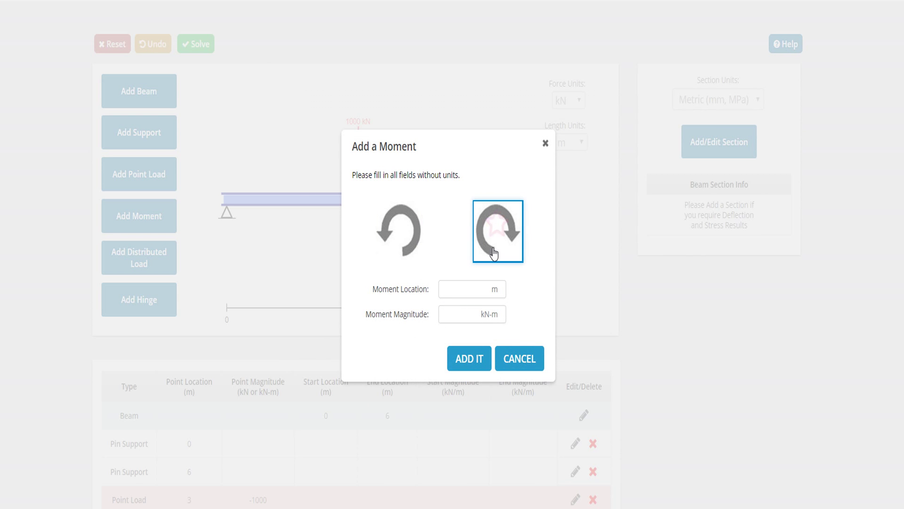
left_click(484, 289)
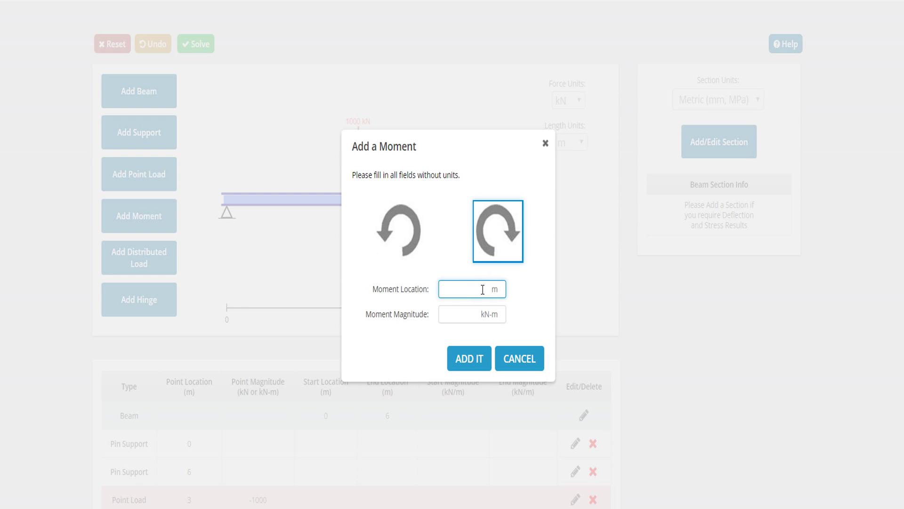
left_click(446, 315)
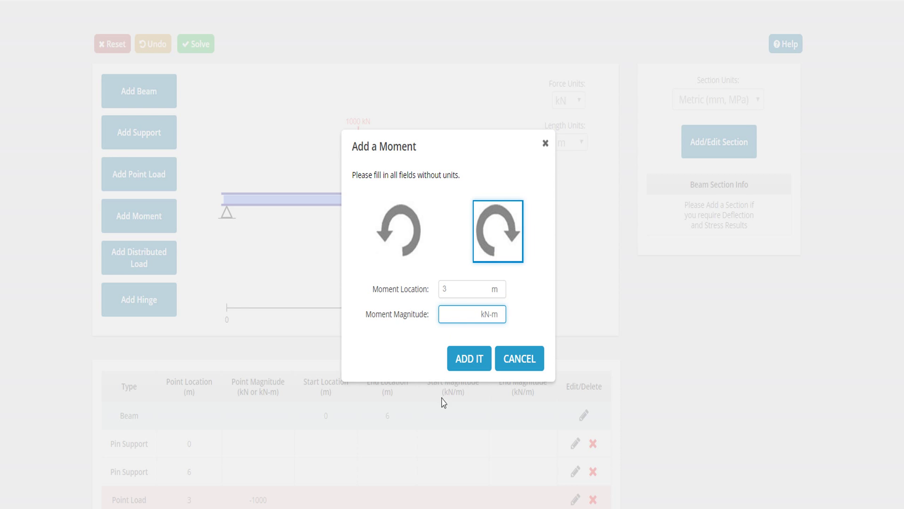
key("alt+Tab")
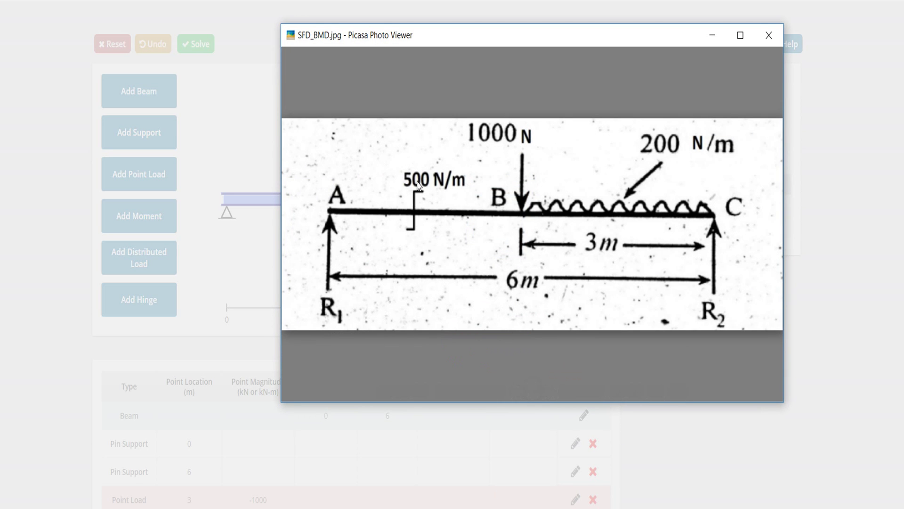
left_click(712, 37)
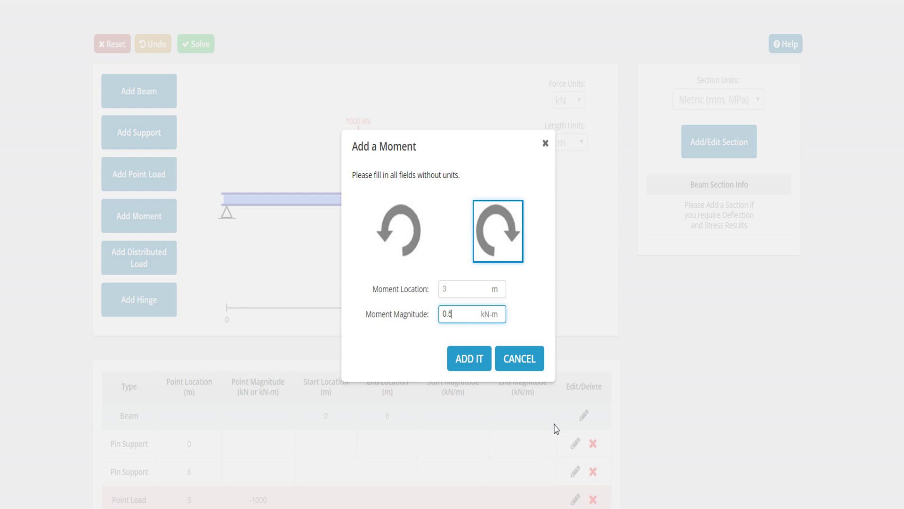
left_click(470, 362)
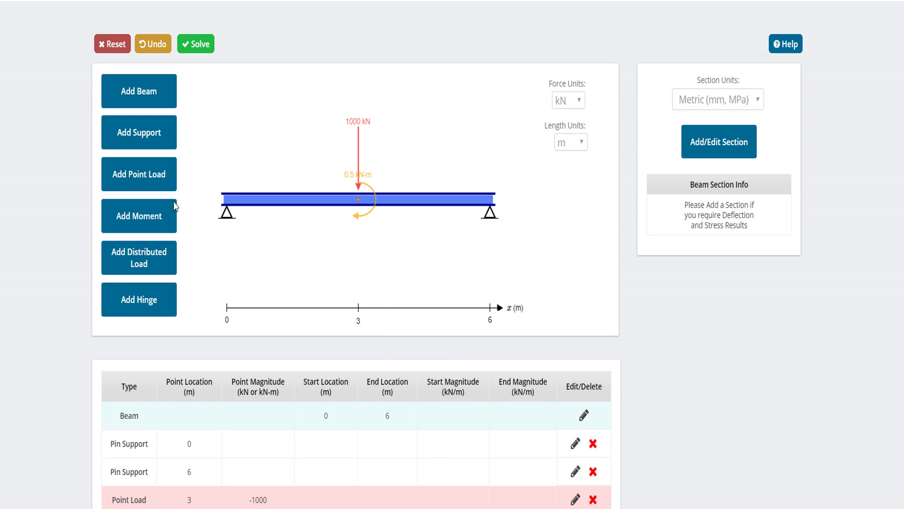
Step: Edit the moment row, changing its location from 3 m to 1.5 m, and save
scroll(486, 443, "down", 5)
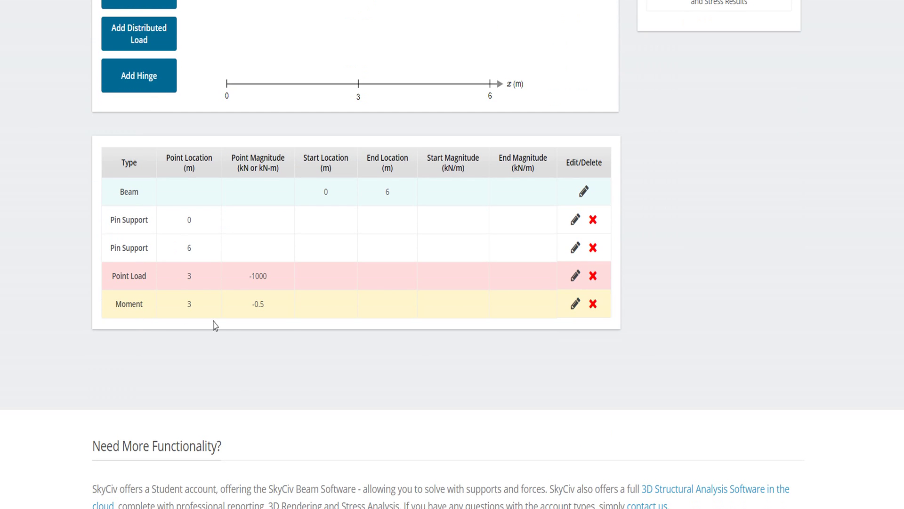
left_click(575, 303)
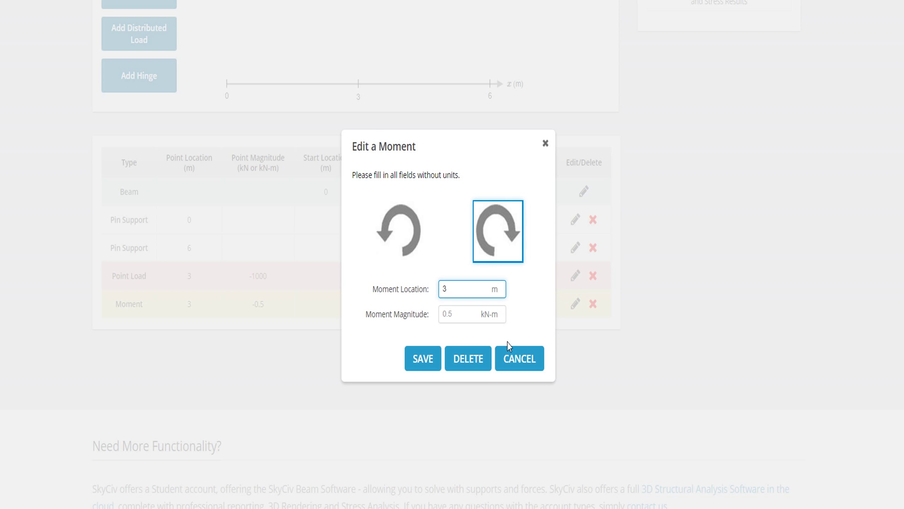
key("alt+Tab")
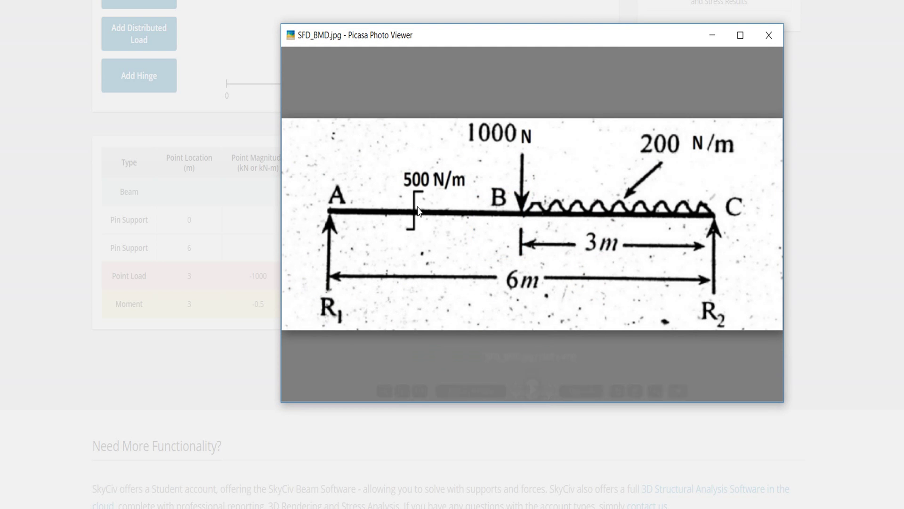
left_click(712, 35)
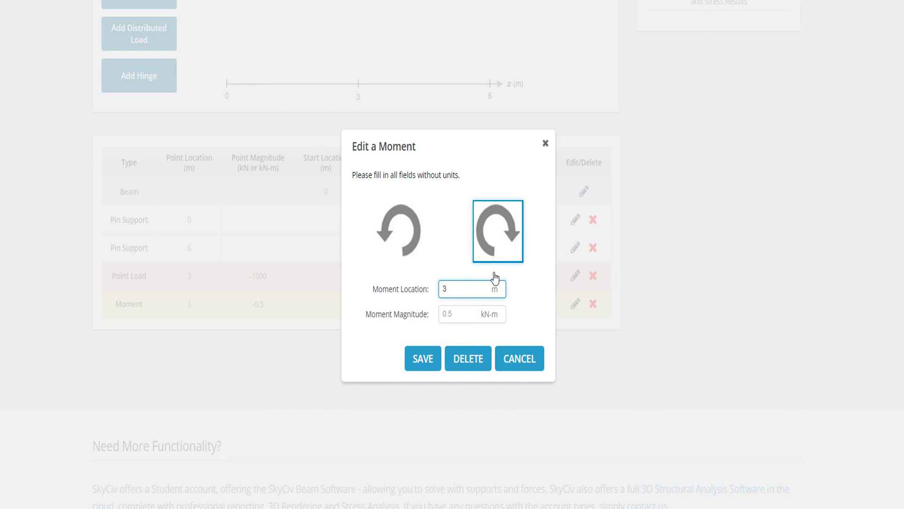
left_click_drag(459, 288, 435, 291)
type("1.5")
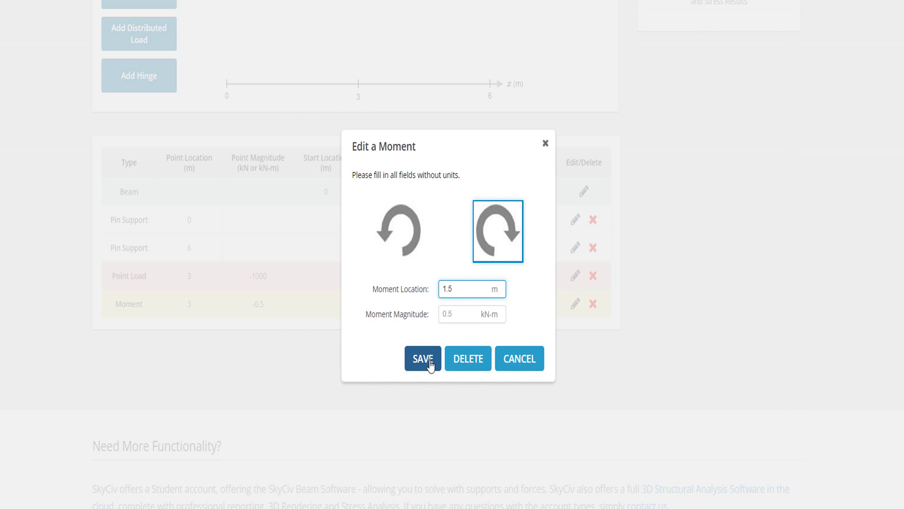
left_click(427, 363)
scroll(395, 335, "up", 6)
scroll(366, 303, "up", 1)
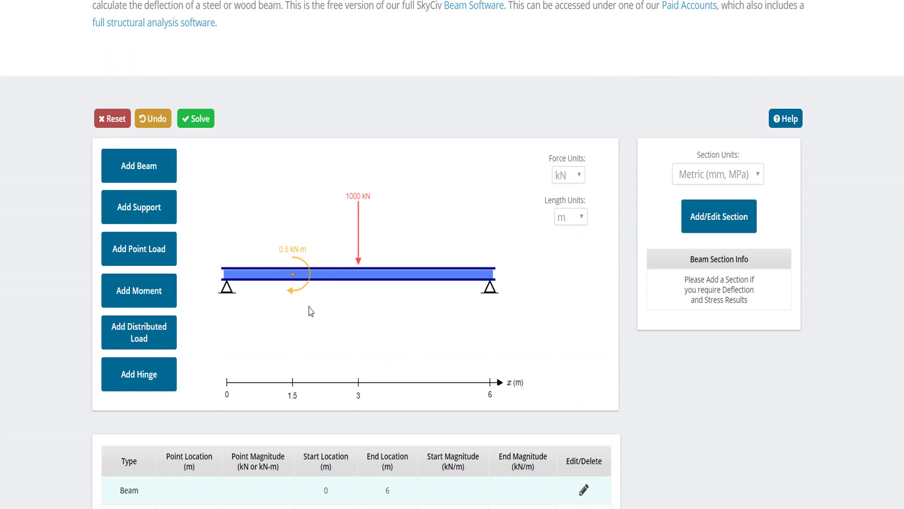
Step: Fill in a distributed load from 3 m to 6 m with start magnitude 0.2 kN/m
left_click(136, 329)
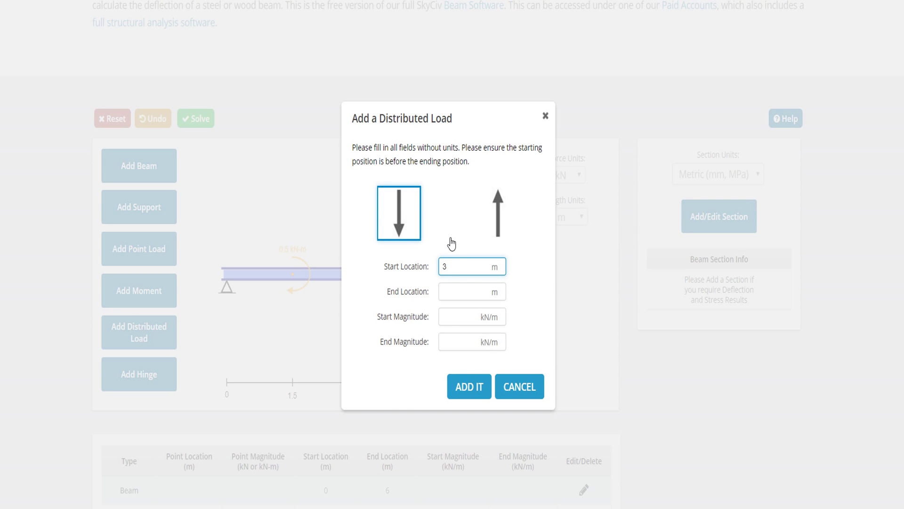
left_click(478, 291)
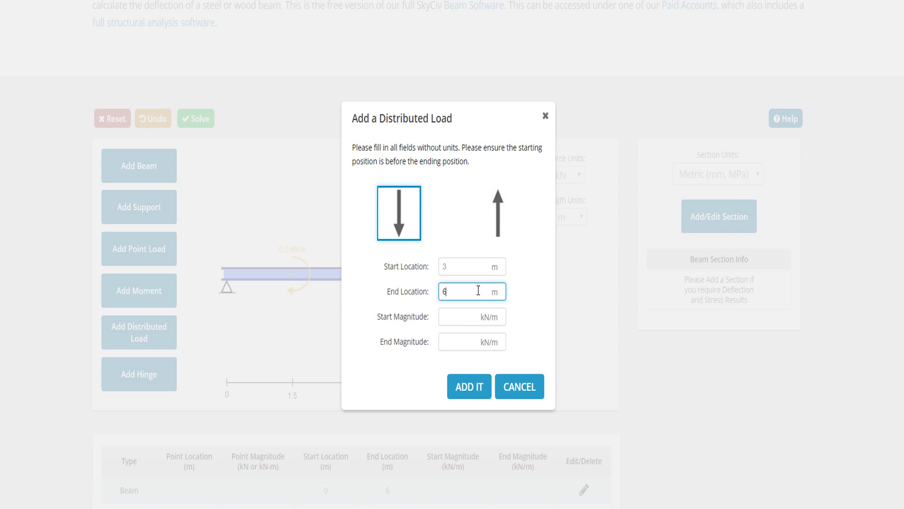
left_click(470, 317)
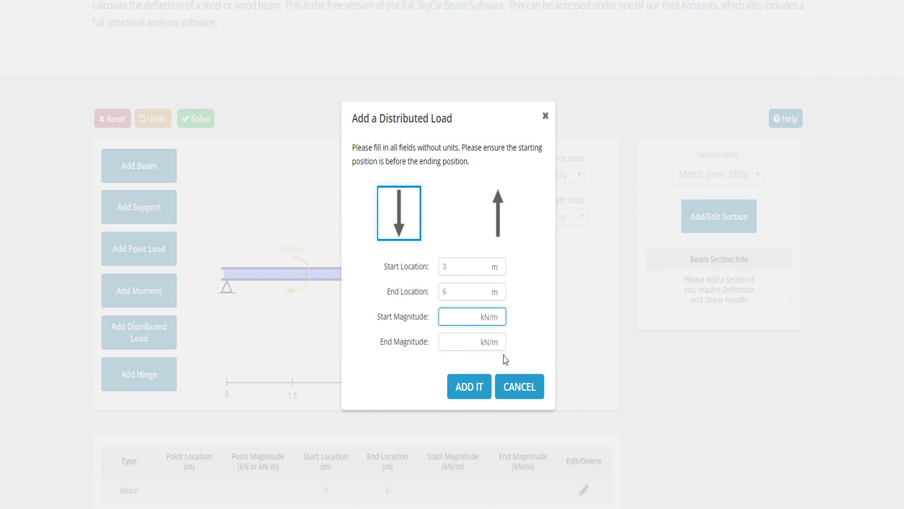
type("0.2")
left_click(447, 342)
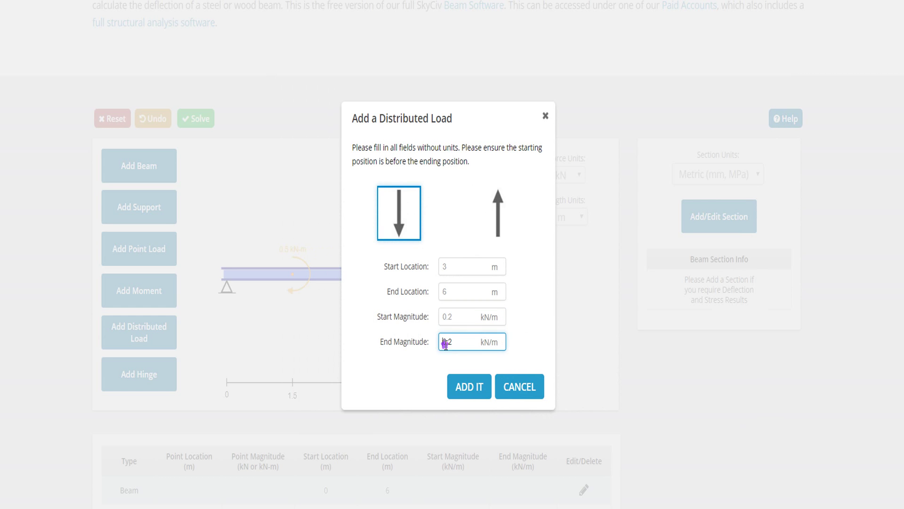
Step: Enter 0.2 as end magnitude, add the distributed load, and keep force units in kN
type("0.2")
left_click(476, 396)
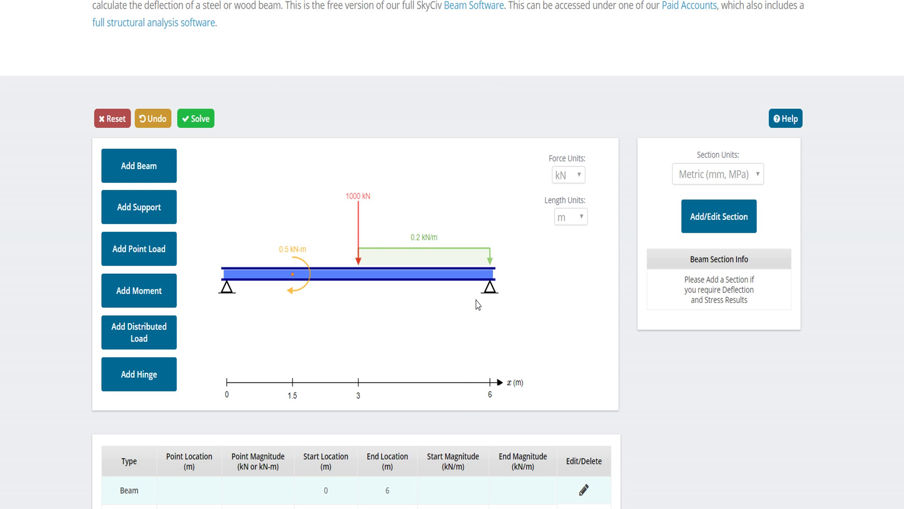
left_click(580, 176)
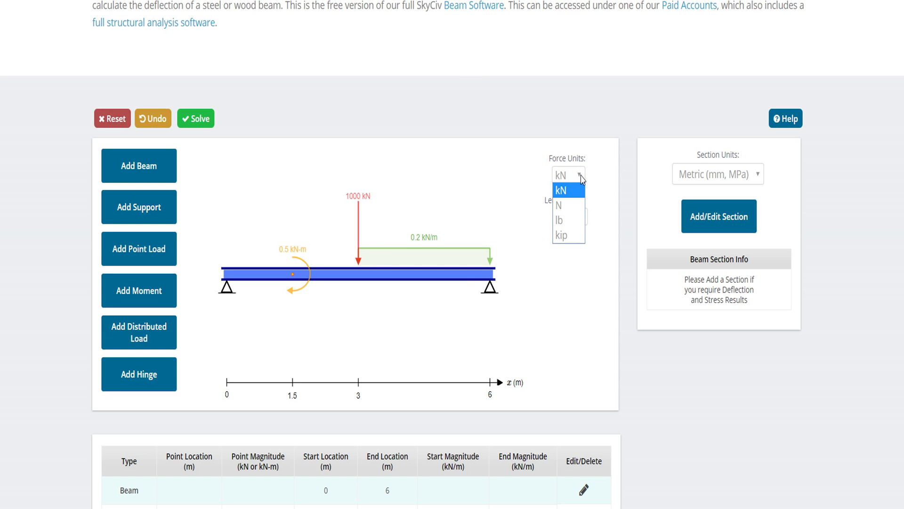
left_click(583, 190)
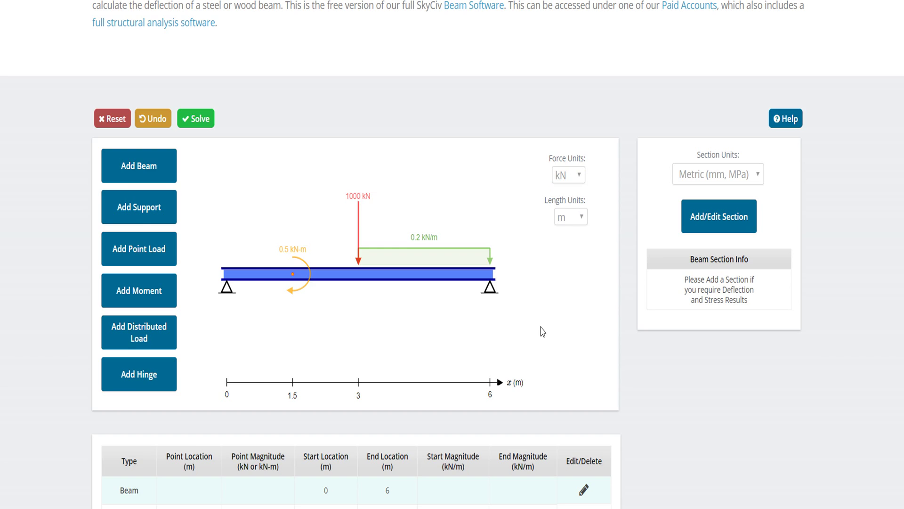
Step: Keep Metric section units and bring up the beam section and material dialog
scroll(541, 332, "down", 5)
scroll(541, 333, "up", 6)
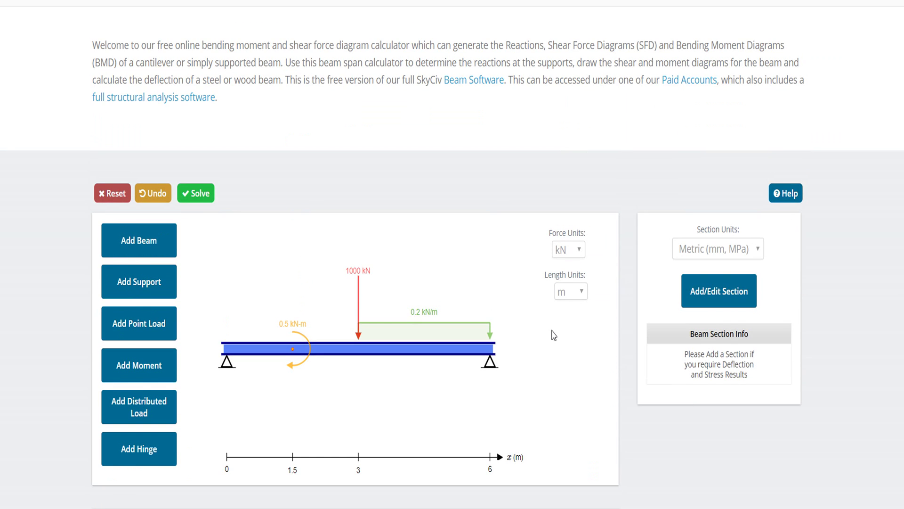
left_click(756, 252)
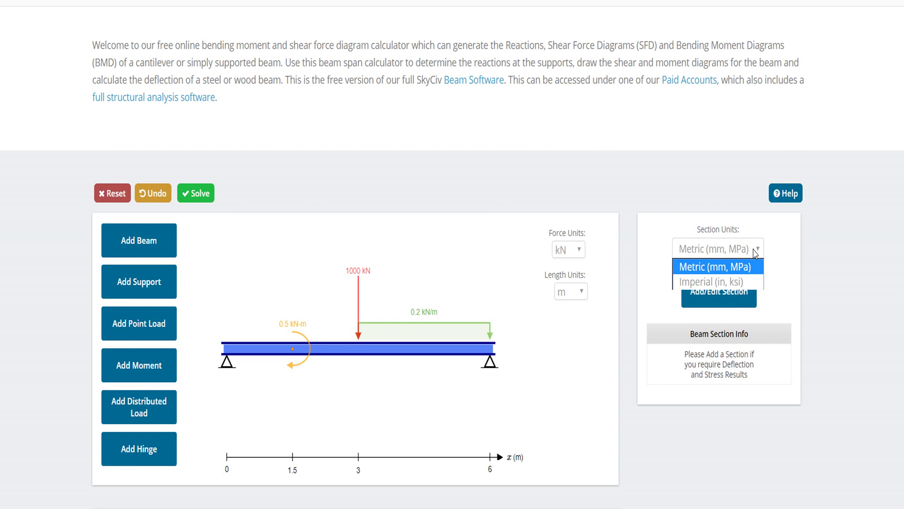
left_click(762, 252)
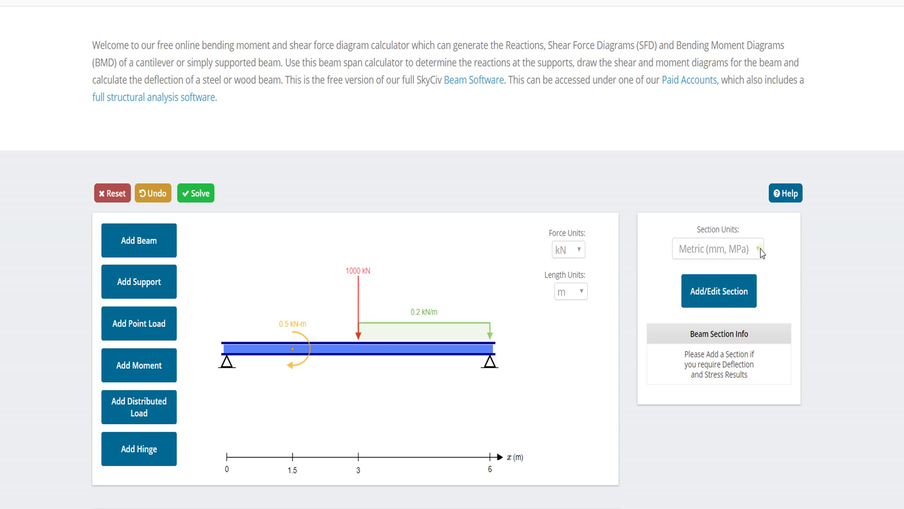
left_click(740, 294)
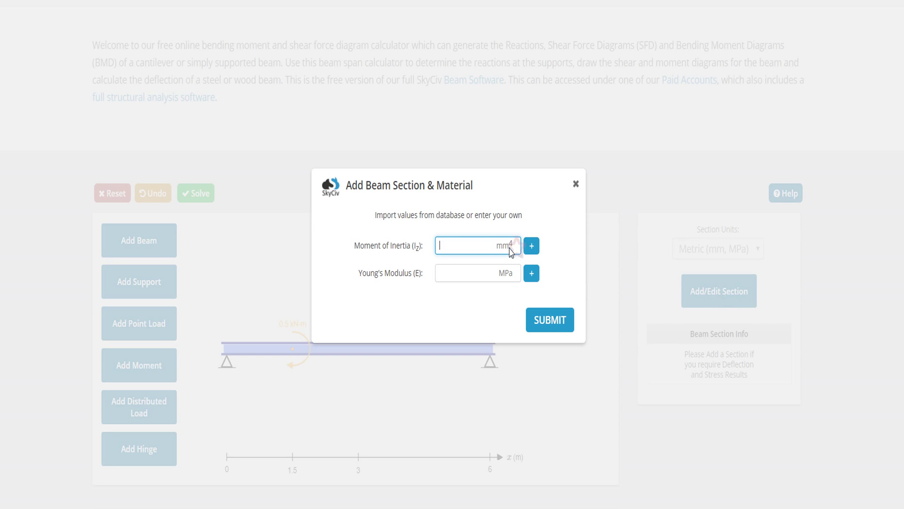
Step: Browse the section database for Australian Steel: Universal beams sections
left_click(531, 246)
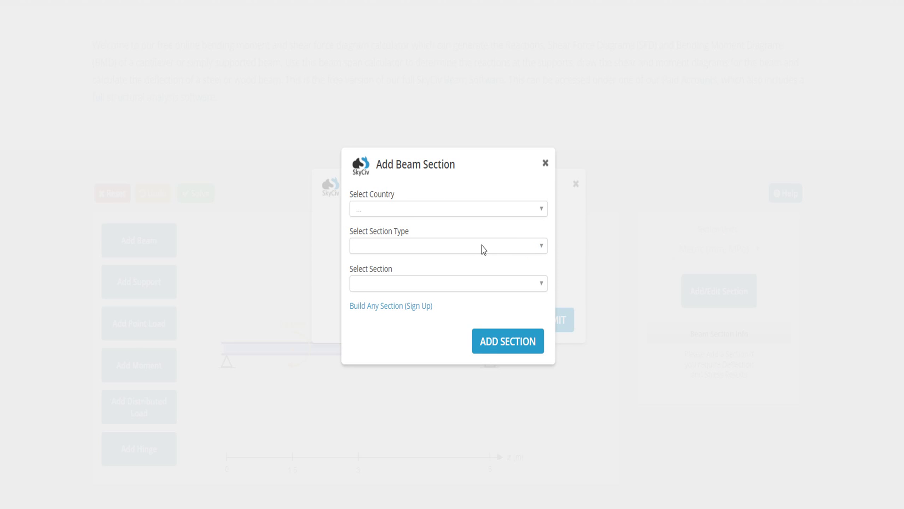
left_click(412, 211)
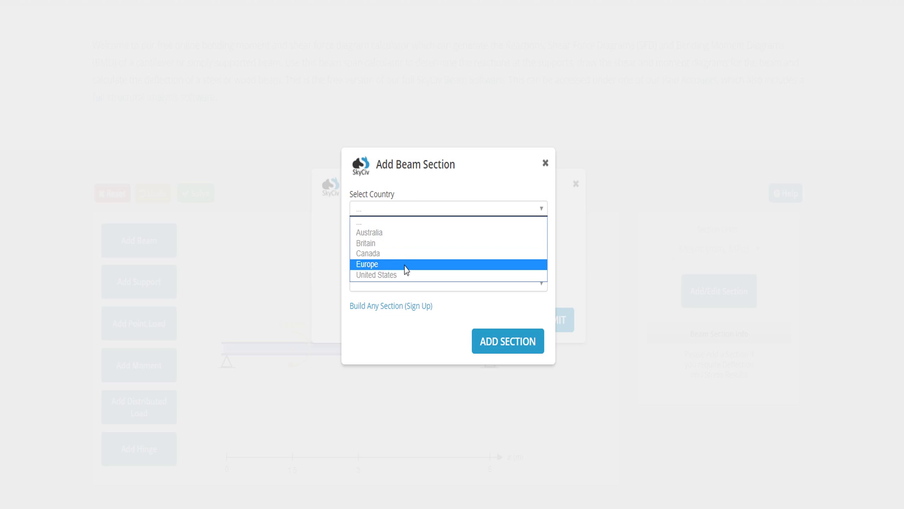
left_click(407, 232)
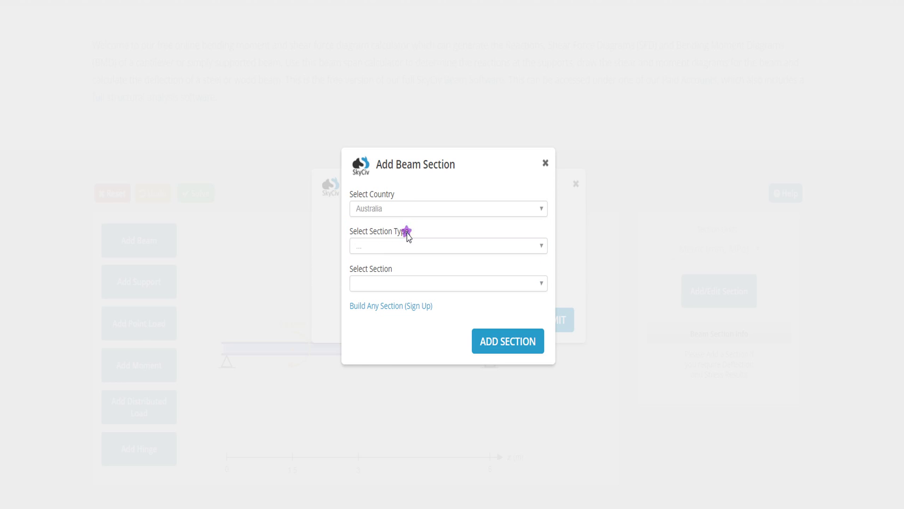
left_click(453, 248)
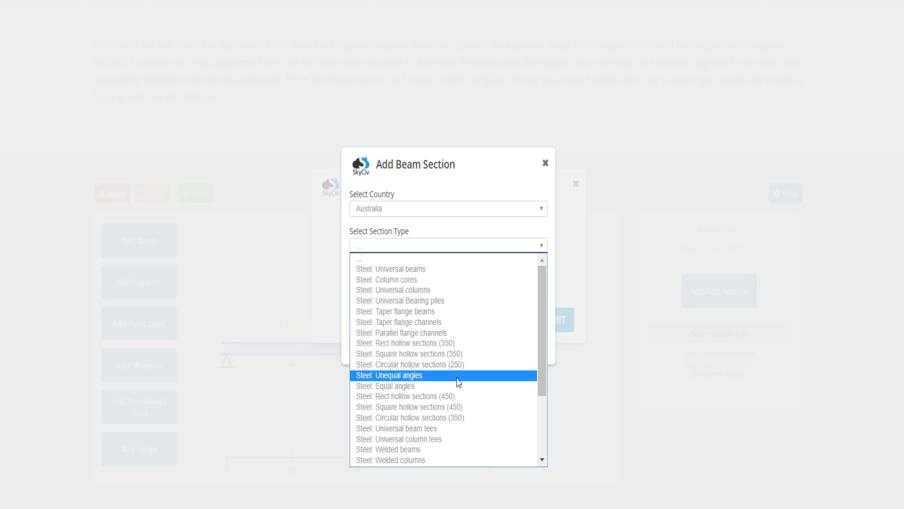
left_click(423, 269)
Step: Try United States sections, then leave the database and go to the Young's Modulus field
left_click(428, 209)
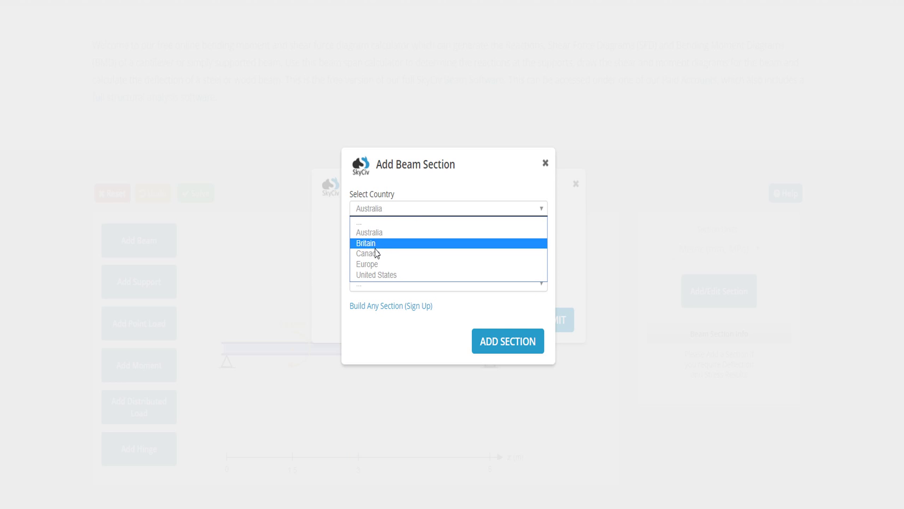
left_click(381, 276)
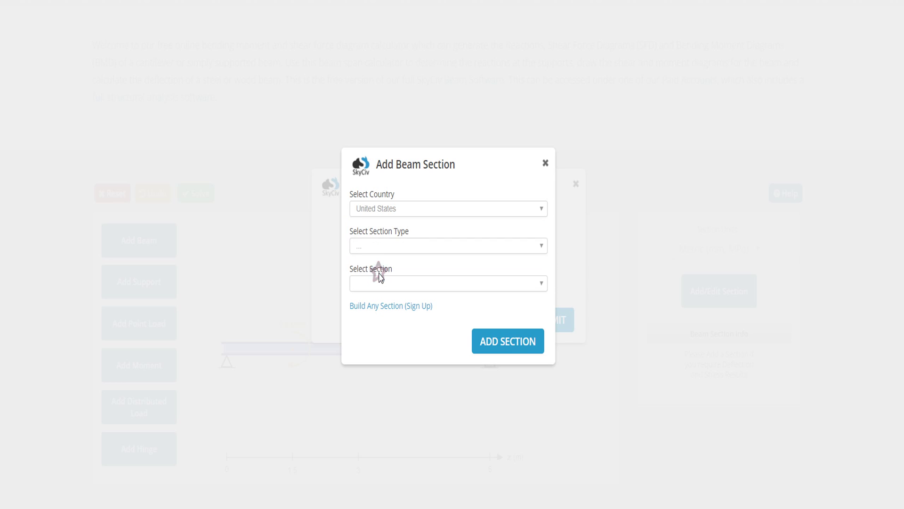
left_click(403, 284)
left_click(542, 284)
left_click(374, 308)
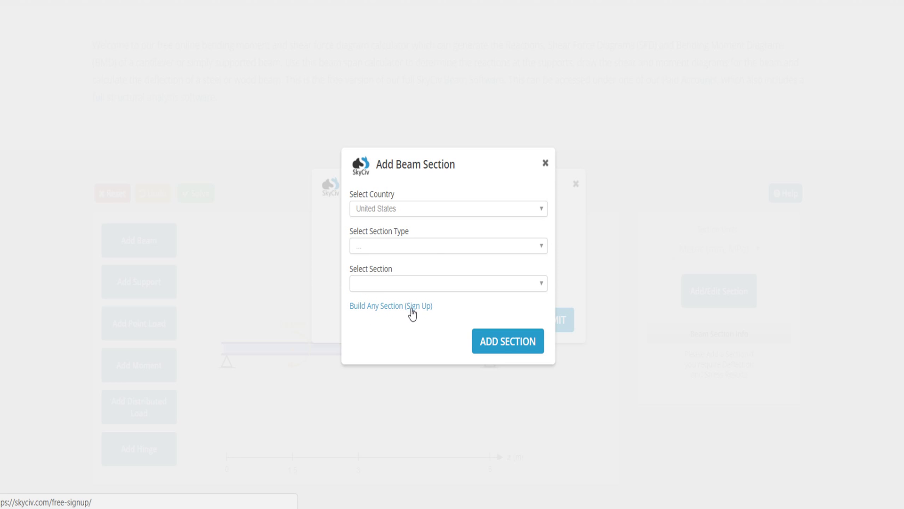
left_click(521, 343)
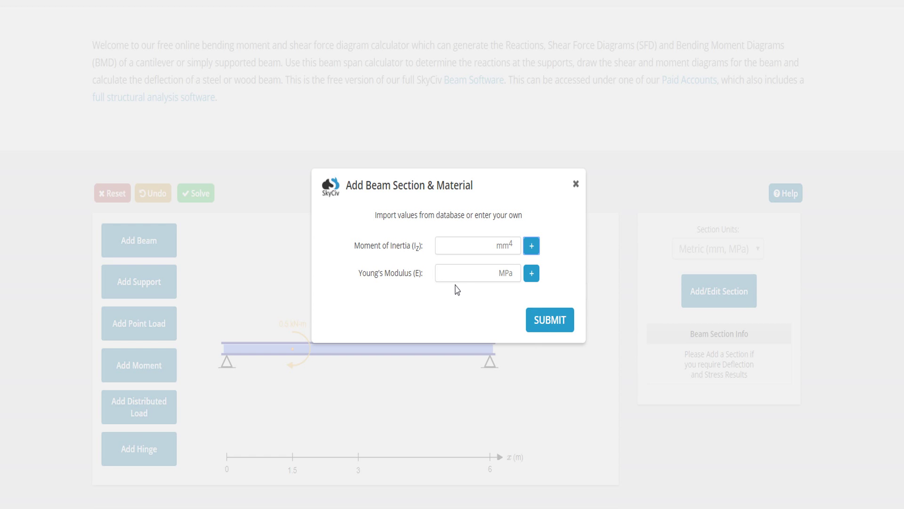
left_click(473, 273)
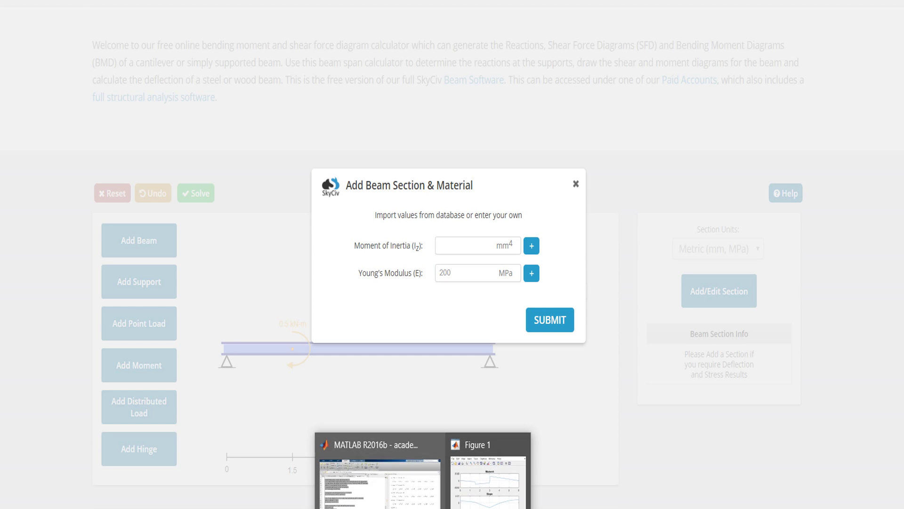
left_click(370, 494)
left_click(104, 278)
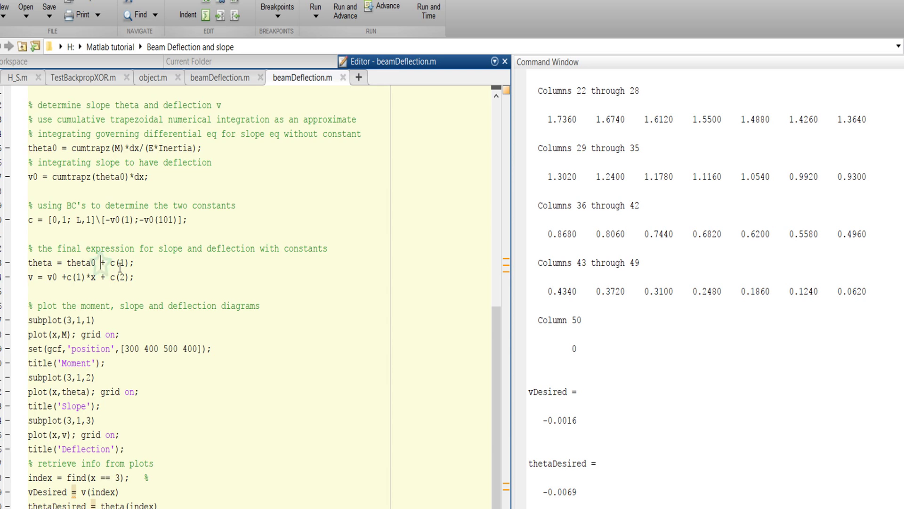
scroll(102, 274, "up", 6)
scroll(99, 270, "up", 2)
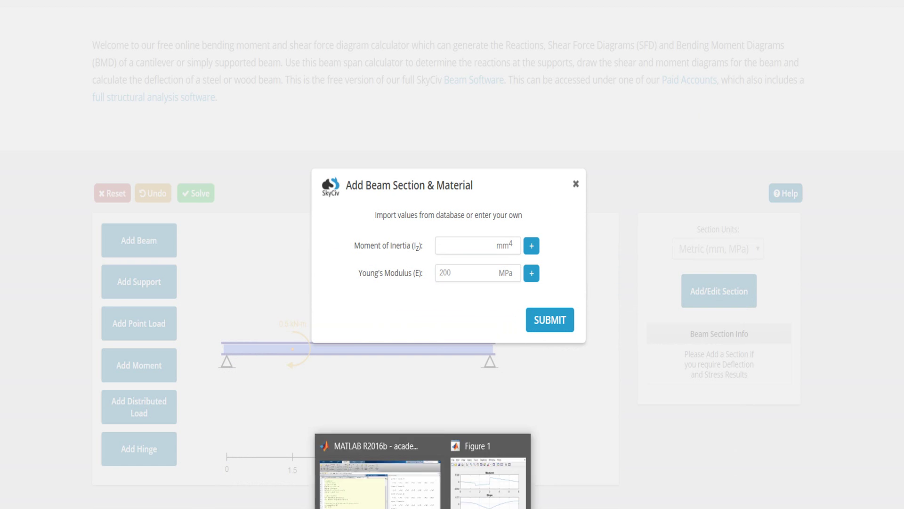
Step: Submit moment of inertia 200000 mm4 and Young's modulus 200000 MPa for the beam section
left_click(372, 471)
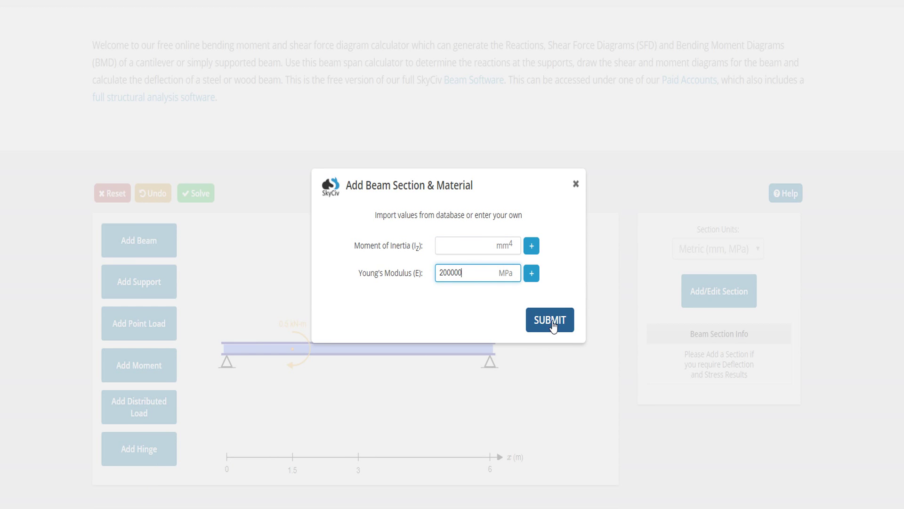
left_click(551, 326)
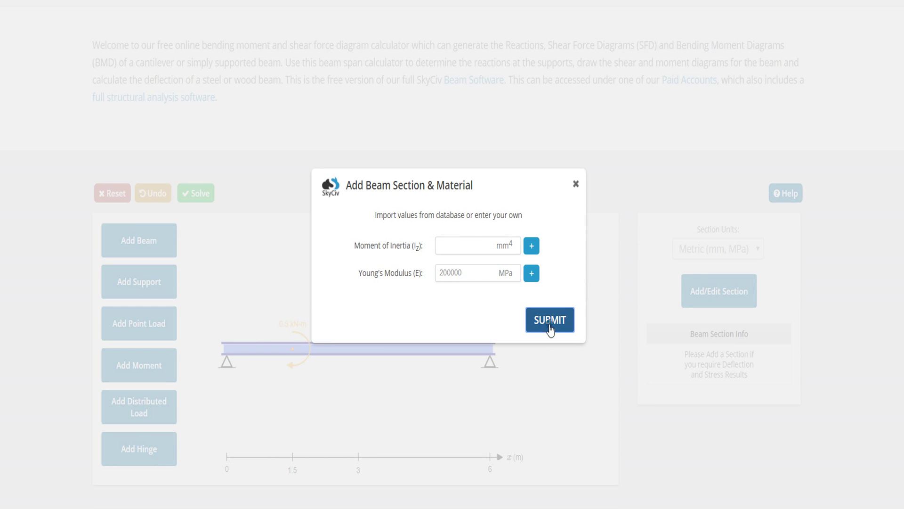
left_click(462, 243)
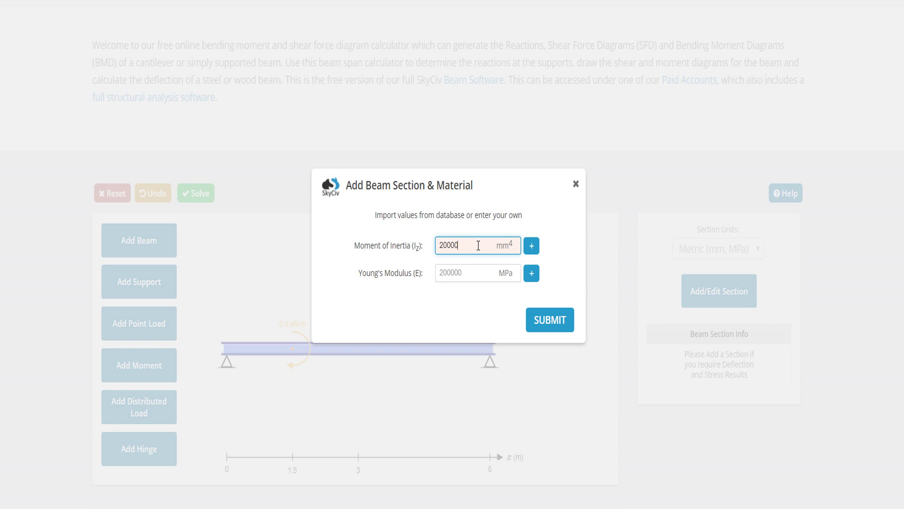
left_click(549, 320)
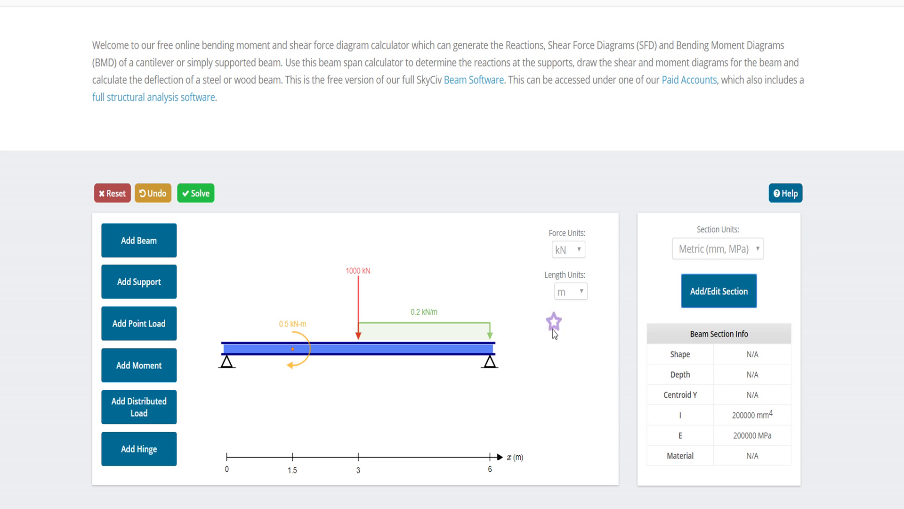
scroll(545, 359, "down", 2)
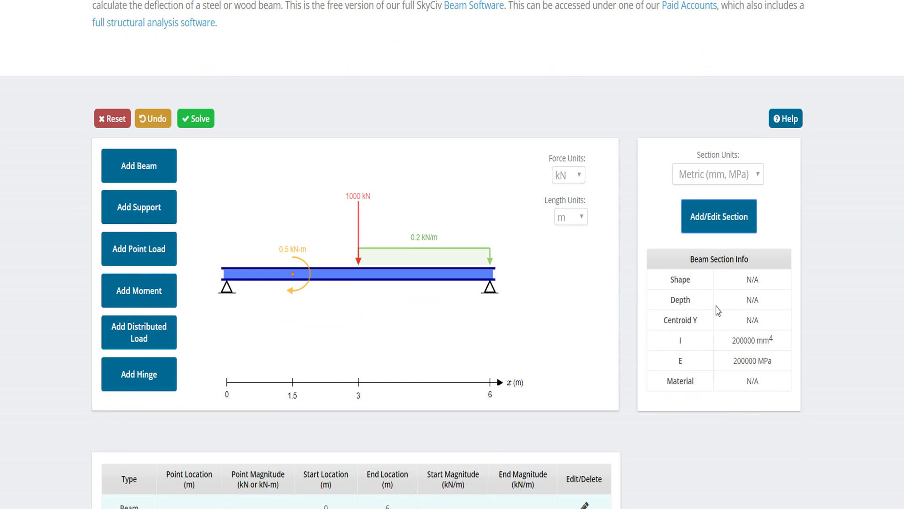
scroll(725, 369, "down", 4)
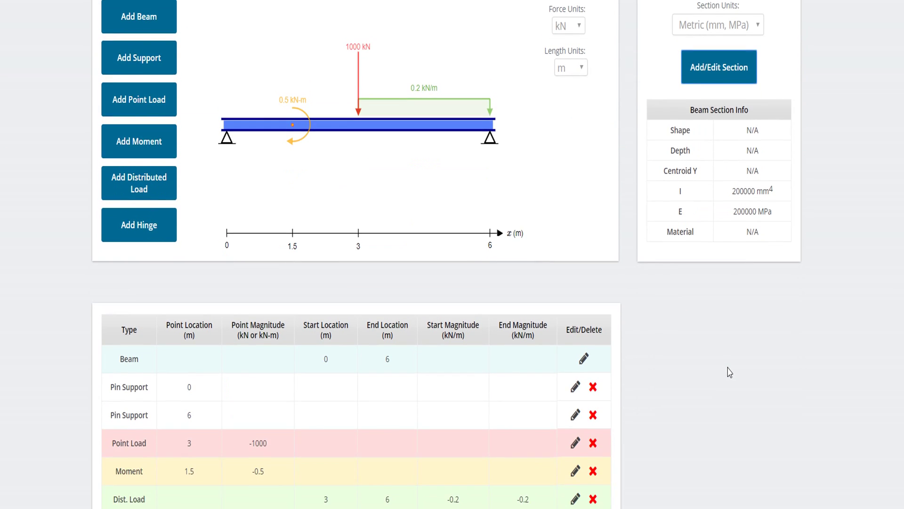
scroll(728, 368, "up", 4)
scroll(686, 389, "down", 8)
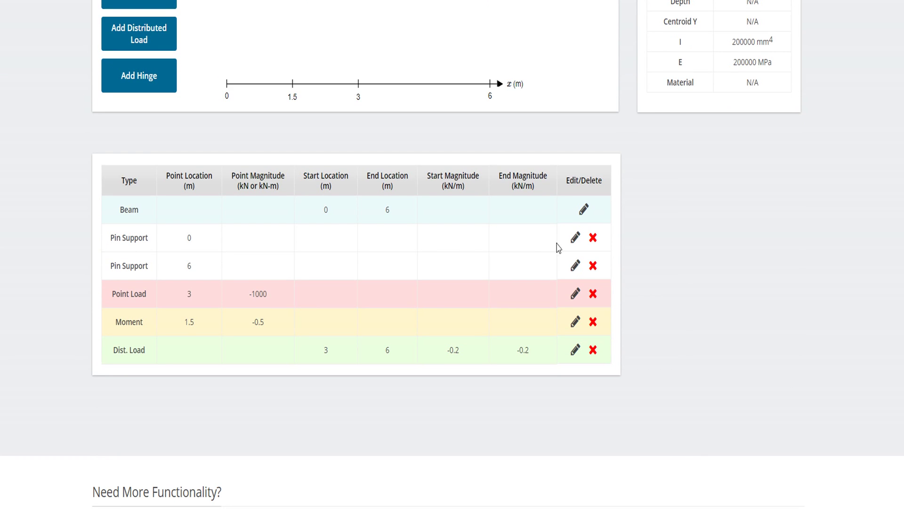
left_click(574, 238)
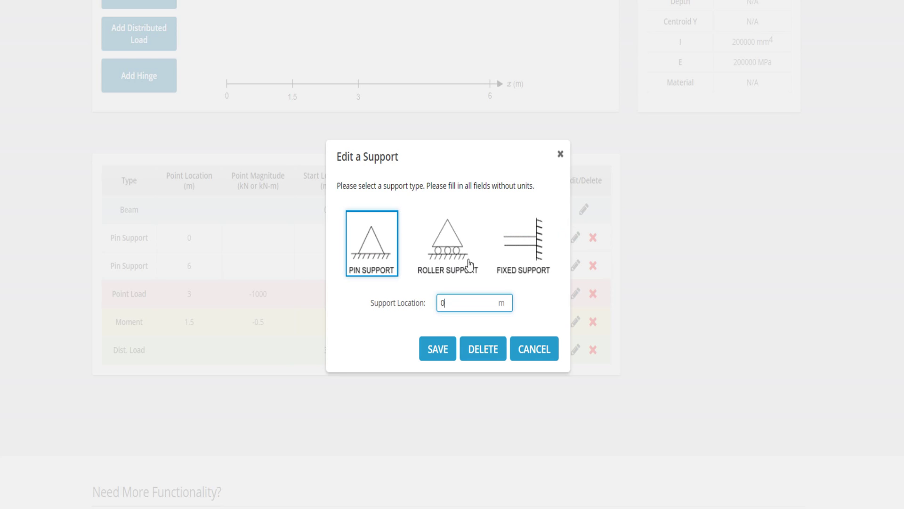
left_click(560, 154)
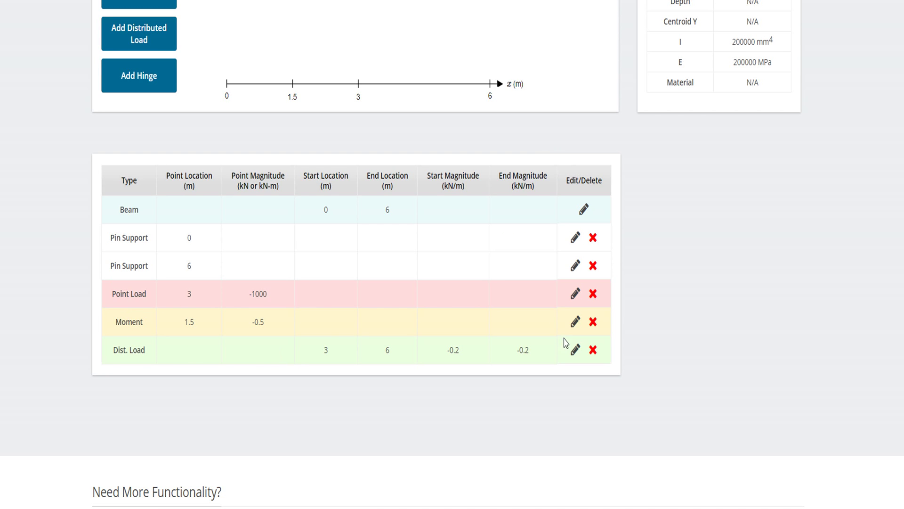
scroll(566, 342, "up", 5)
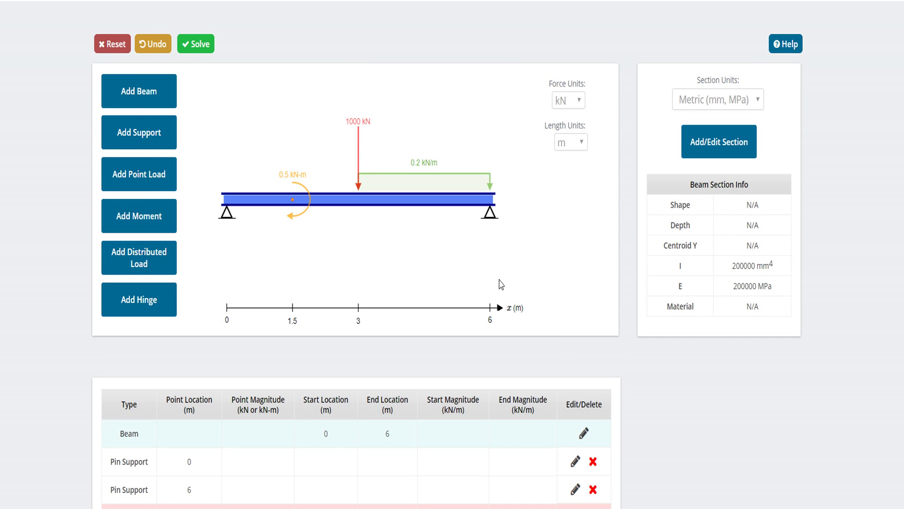
left_click(156, 300)
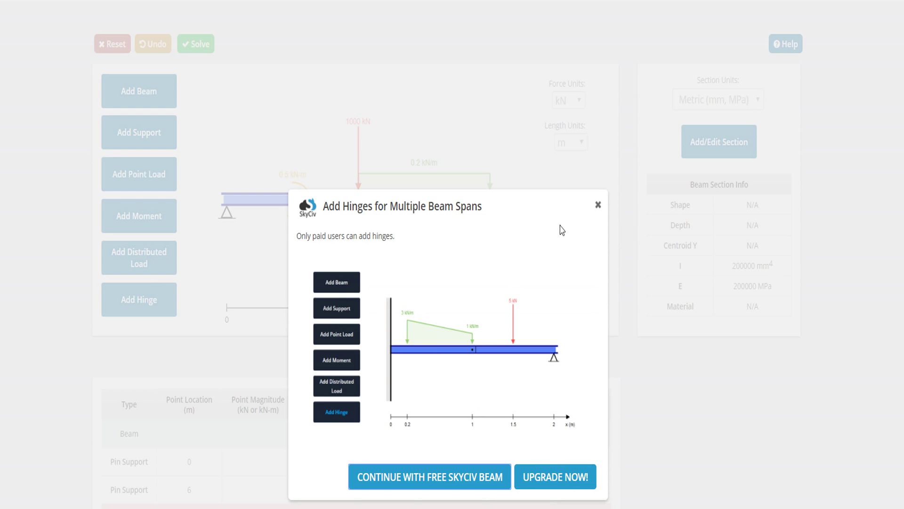
left_click(597, 204)
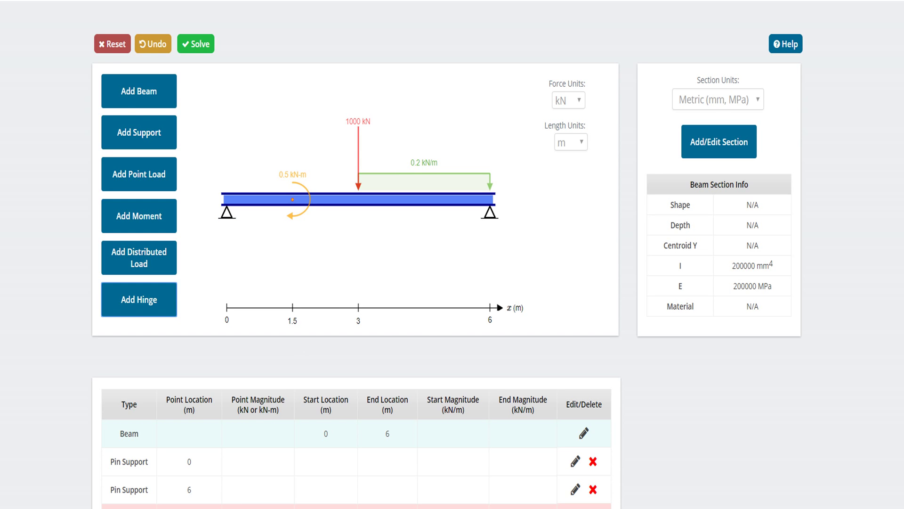
Step: Solve the beam and review the reactions, SFD, BMD, deflection and rotation results
left_click(196, 46)
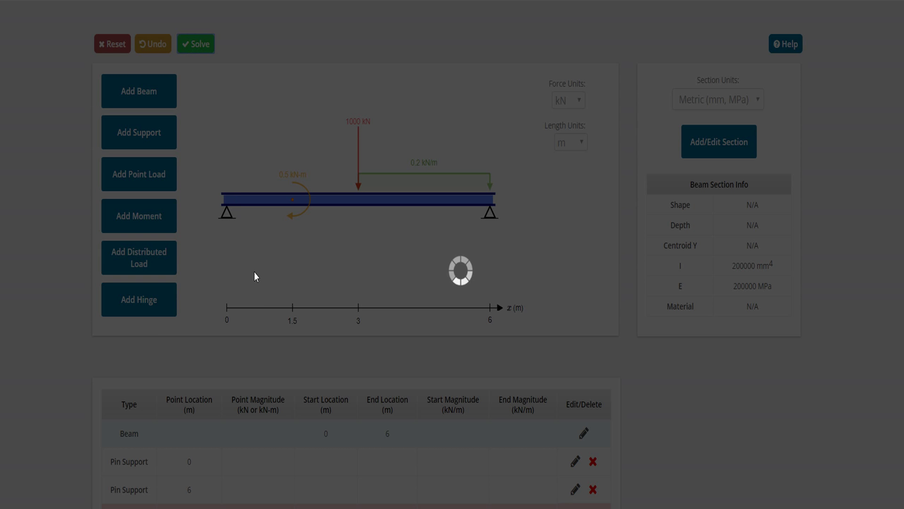
scroll(287, 278, "down", 6)
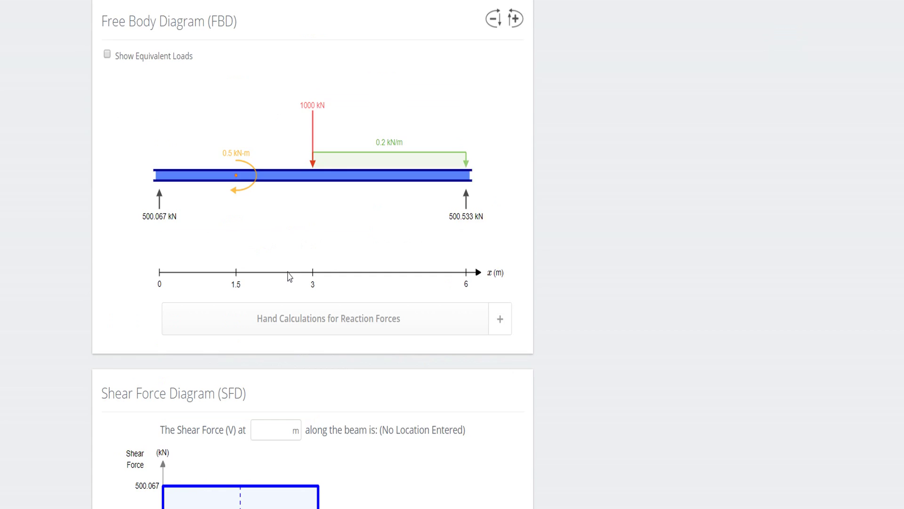
scroll(170, 244, "down", 3)
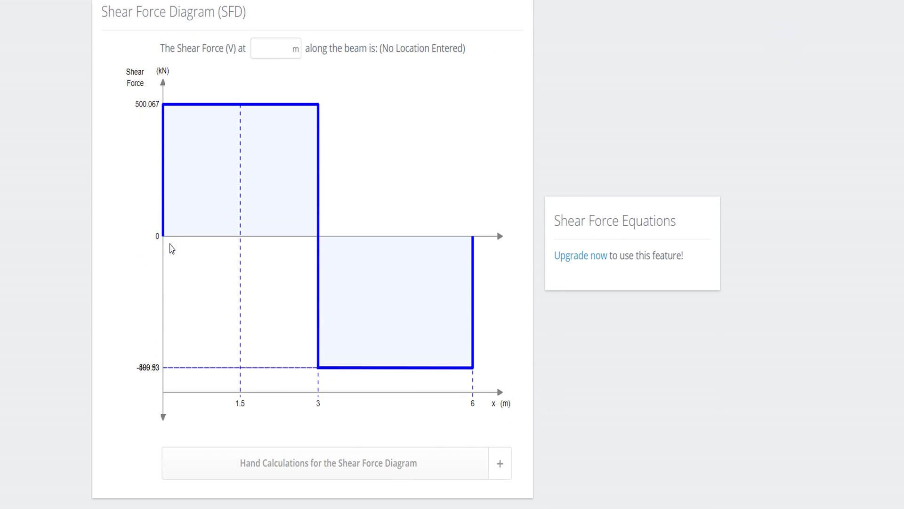
scroll(253, 220, "down", 9)
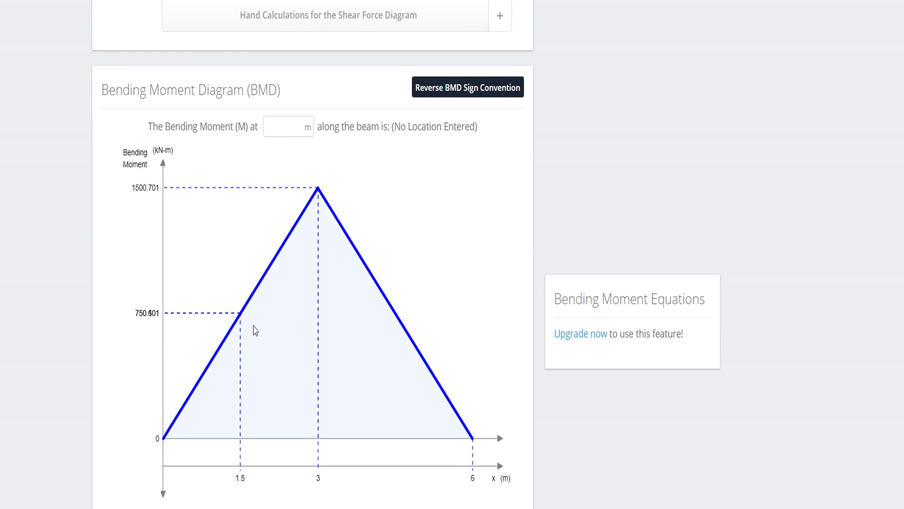
scroll(254, 329, "down", 10)
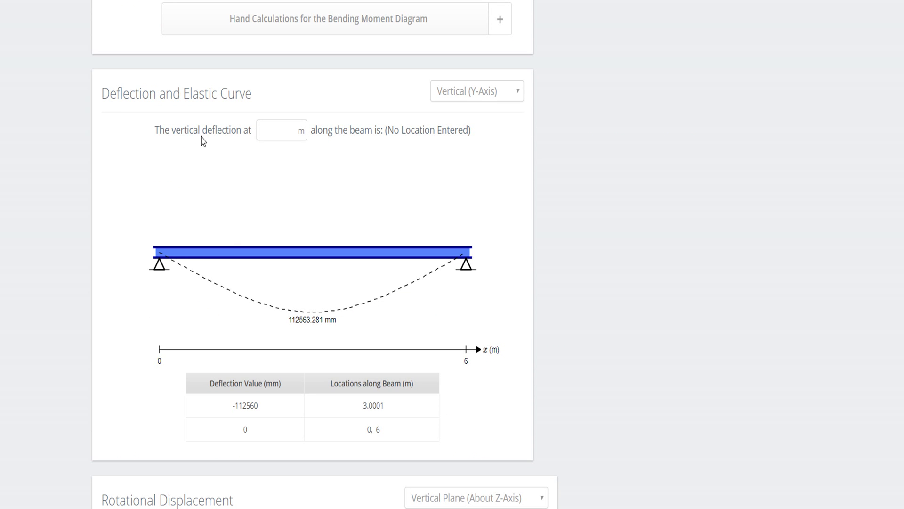
scroll(375, 307, "down", 12)
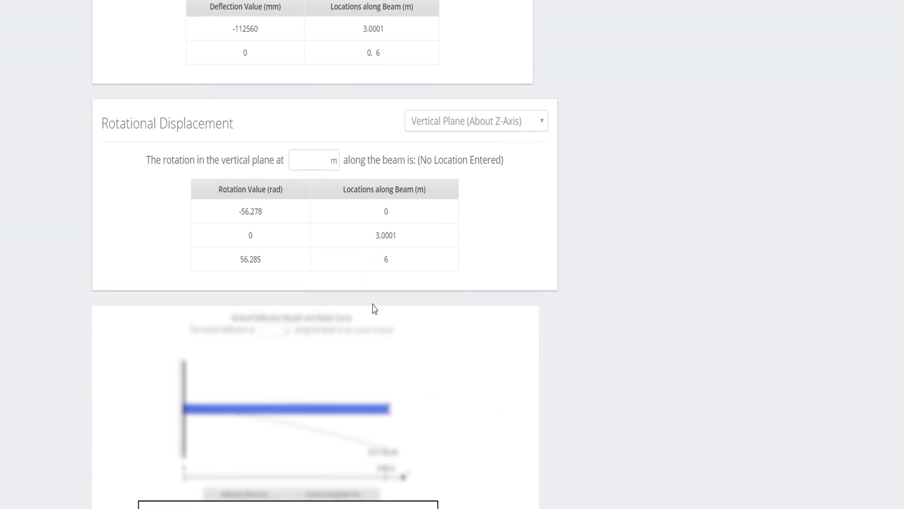